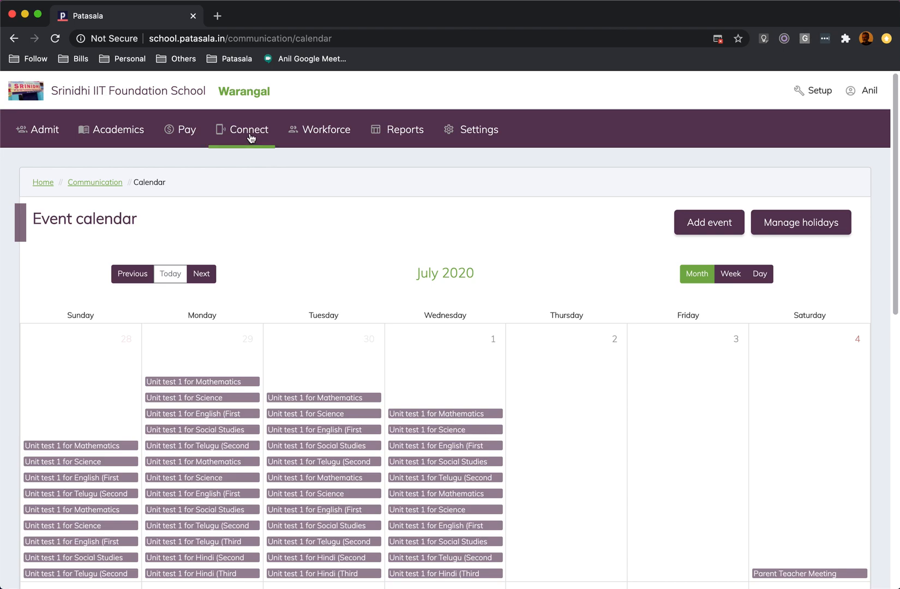
Look through the event calendar, paging forward from July to October 2020 and back to August 2020.
{"action": "scroll", "coordinate": [318, 268], "scroll_direction": "down", "scroll_amount": 5}
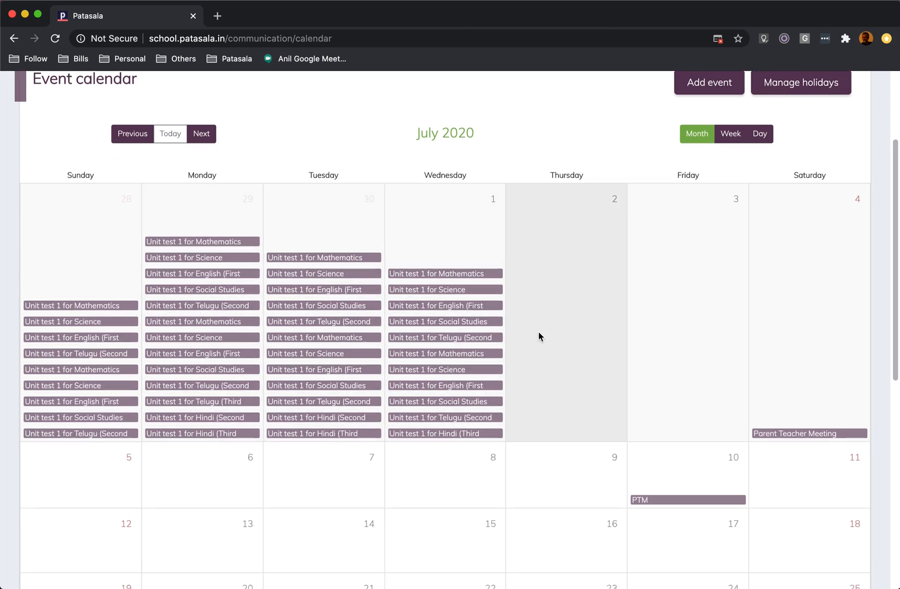
{"action": "scroll", "coordinate": [548, 332], "scroll_direction": "down", "scroll_amount": 1}
{"action": "scroll", "coordinate": [548, 332], "scroll_direction": "up", "scroll_amount": 1}
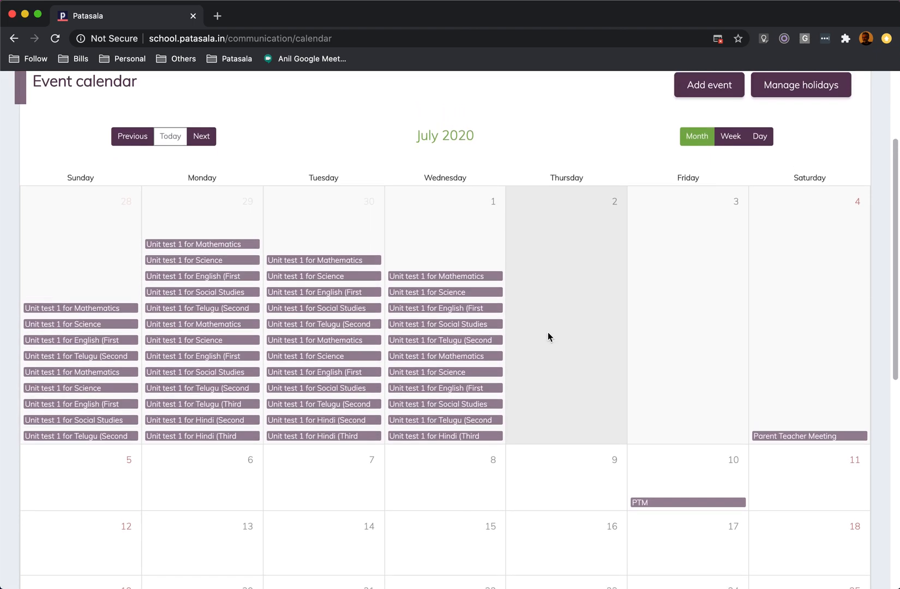
{"action": "left_click", "coordinate": [201, 138]}
{"action": "left_click", "coordinate": [202, 139]}
{"action": "left_click", "coordinate": [201, 141]}
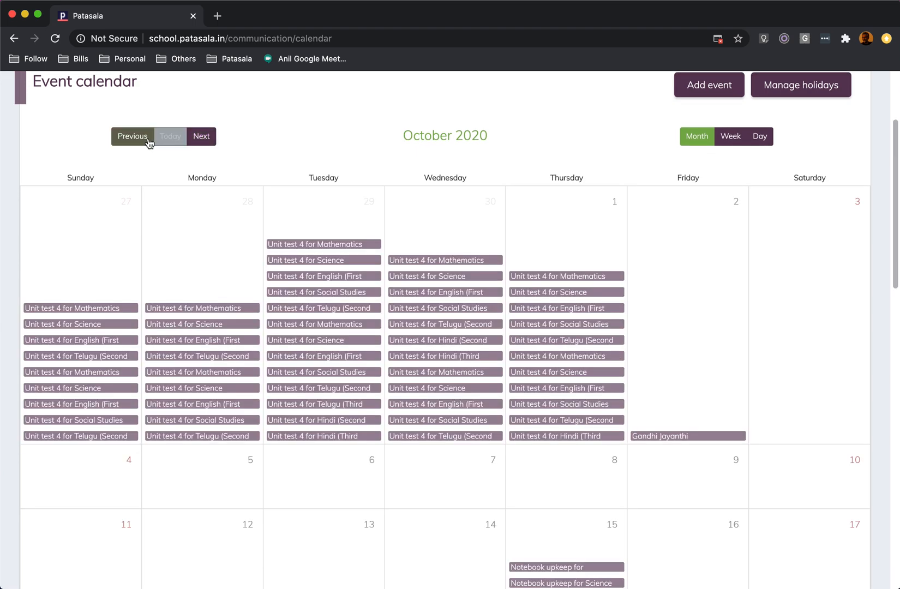
{"action": "left_click", "coordinate": [137, 142]}
{"action": "left_click", "coordinate": [139, 143]}
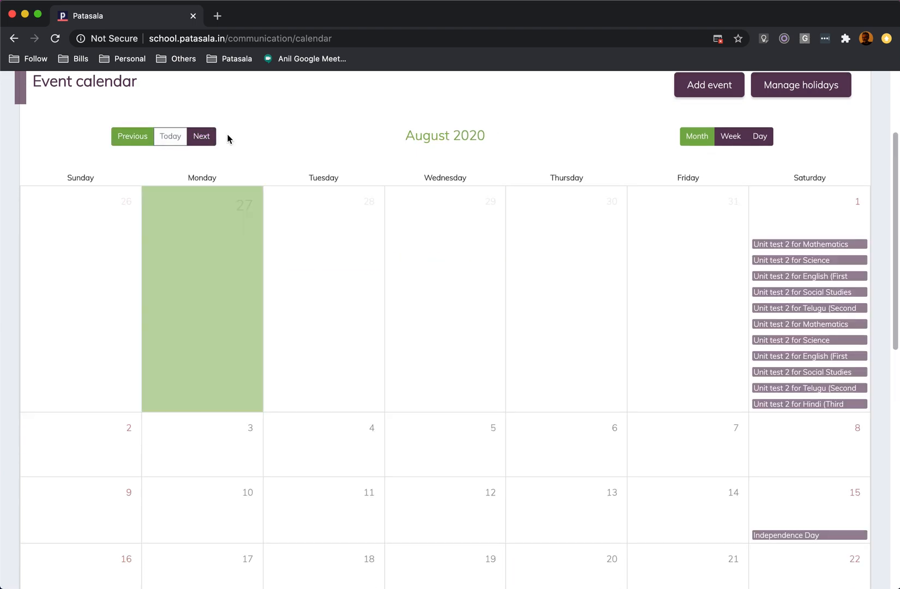
Show the calendar by week and by day, return to the month view and look over August 2020.
{"action": "left_click", "coordinate": [722, 146]}
{"action": "left_click", "coordinate": [769, 142]}
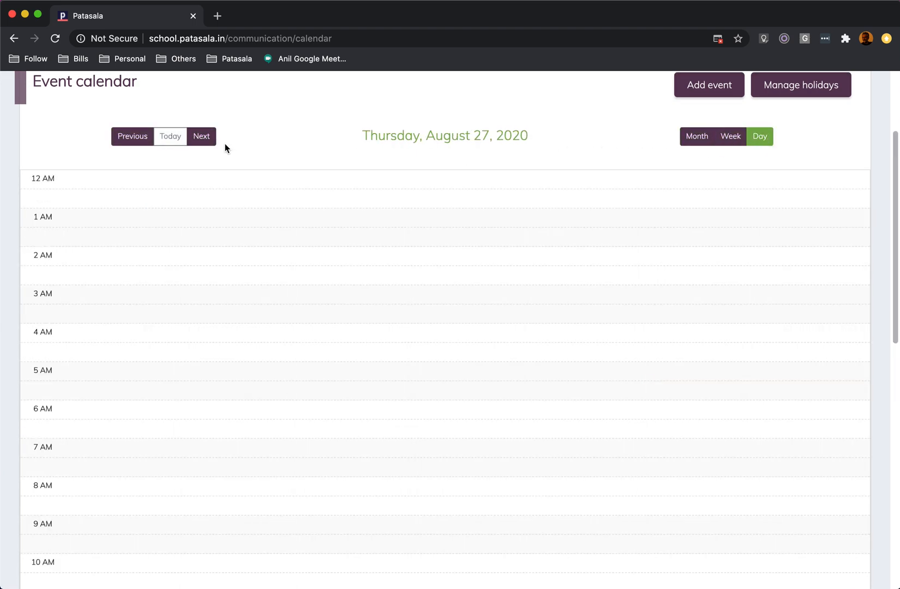
{"action": "left_click", "coordinate": [701, 138]}
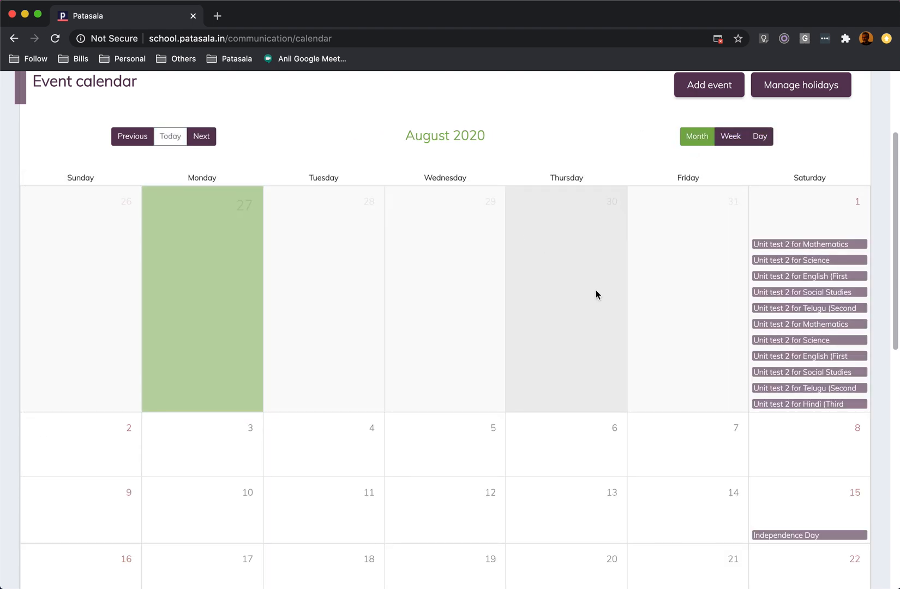
{"action": "scroll", "coordinate": [629, 302], "scroll_direction": "down", "scroll_amount": 3}
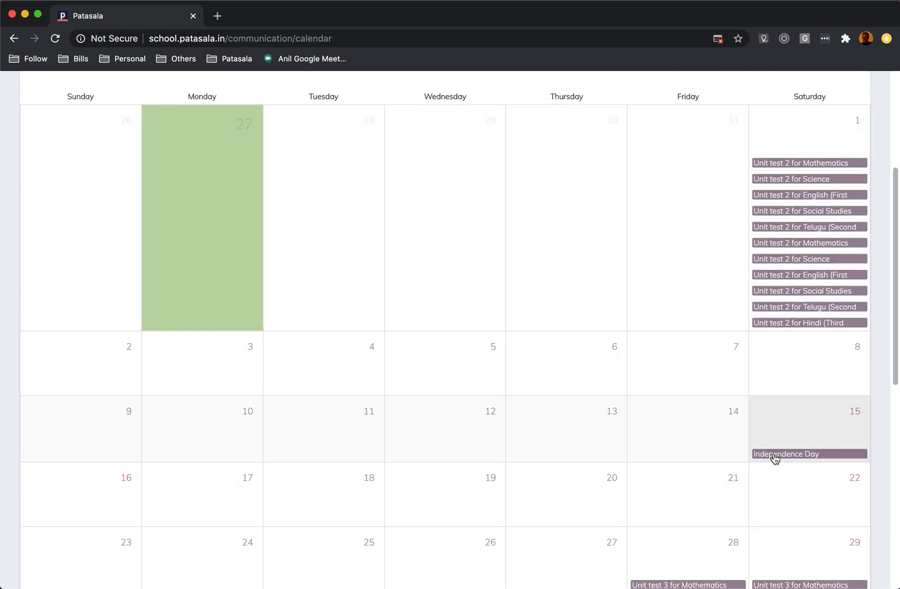
Open holiday management, review the 2020-21 holiday list and inspect the blank new-holiday form, cancelling it without saving.
{"action": "scroll", "coordinate": [774, 458], "scroll_direction": "up", "scroll_amount": 5}
{"action": "left_click", "coordinate": [790, 224]}
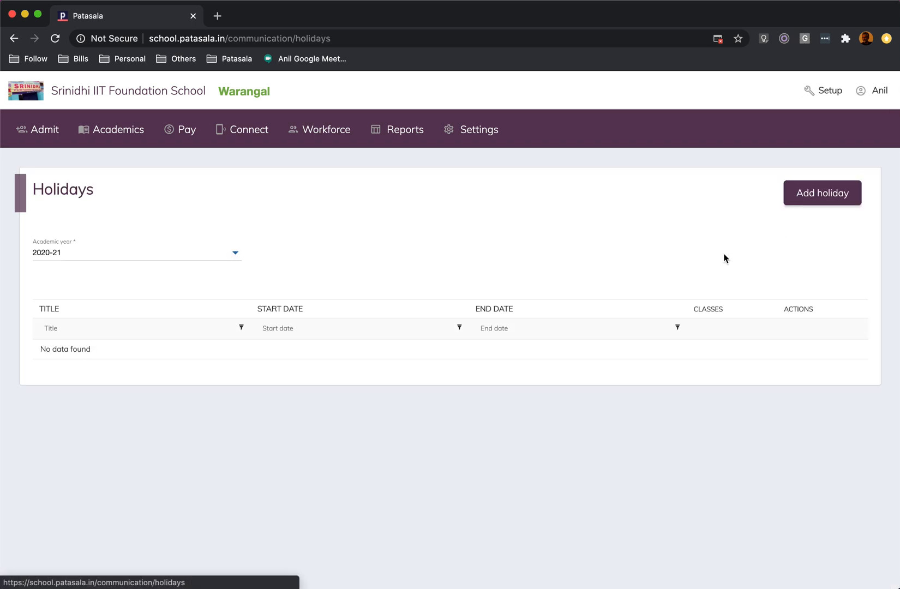
{"action": "scroll", "coordinate": [507, 371], "scroll_direction": "down", "scroll_amount": 2}
{"action": "scroll", "coordinate": [507, 377], "scroll_direction": "up", "scroll_amount": 2}
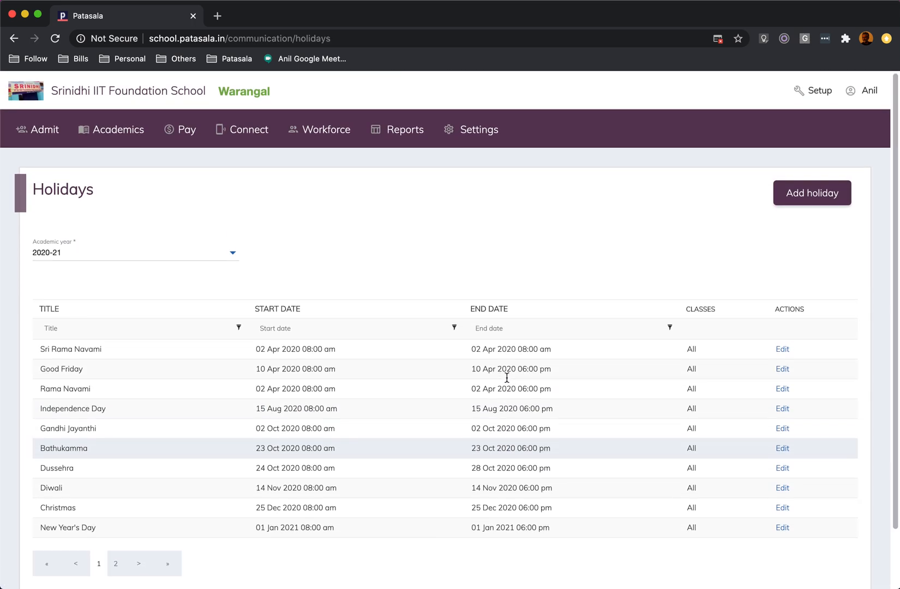
{"action": "scroll", "coordinate": [506, 377], "scroll_direction": "down", "scroll_amount": 2}
{"action": "scroll", "coordinate": [506, 377], "scroll_direction": "up", "scroll_amount": 2}
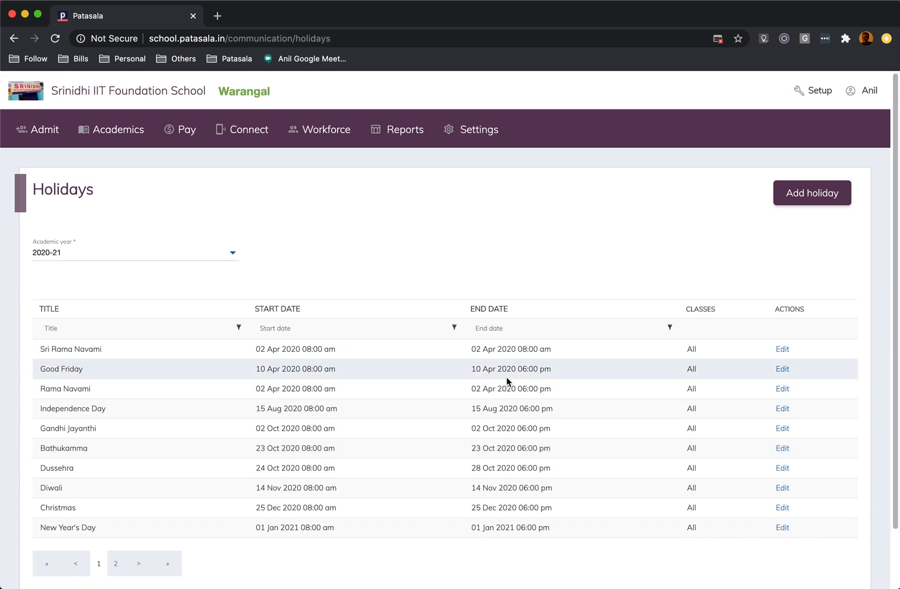
{"action": "left_click", "coordinate": [821, 200]}
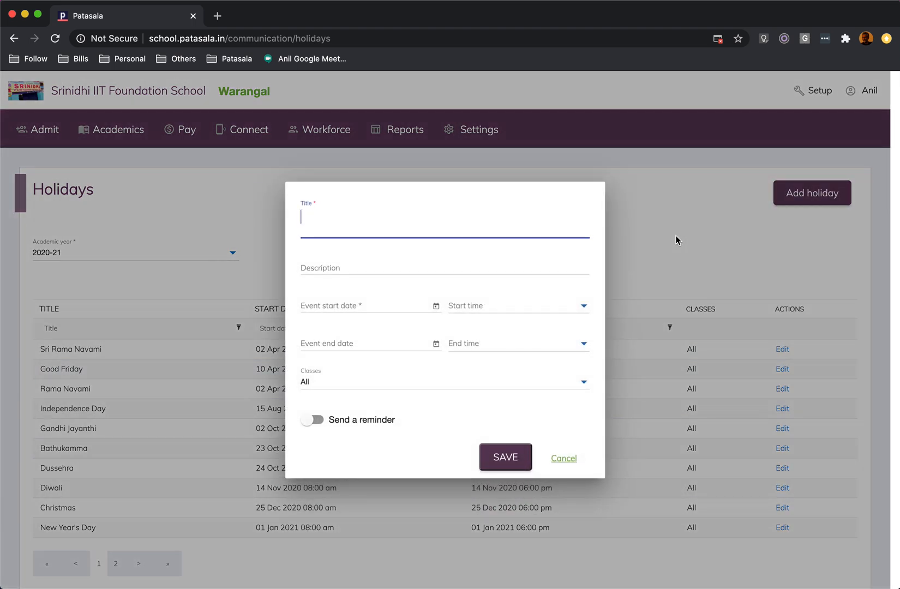
{"action": "left_click", "coordinate": [565, 460]}
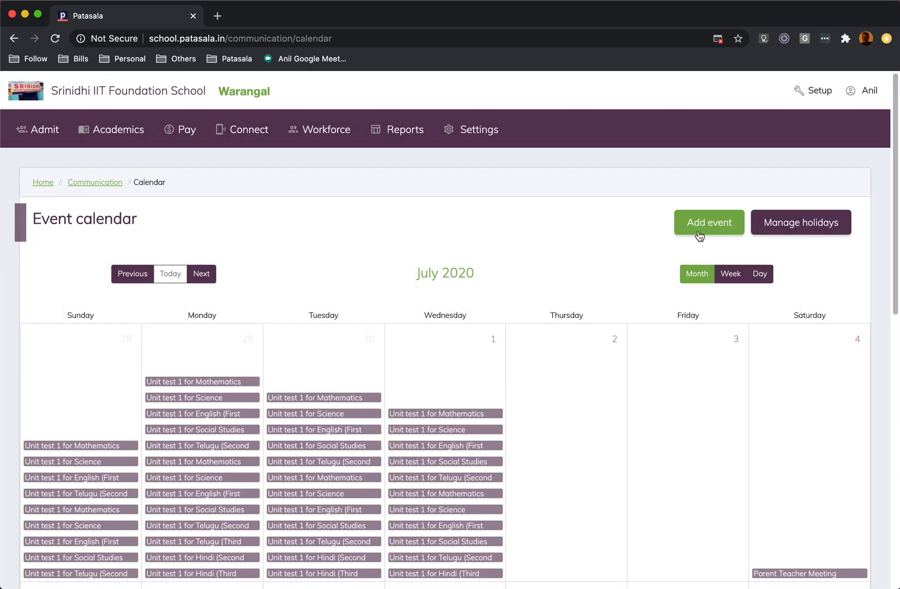
Open a new event form from the calendar, look through the available event types and cancel the form.
{"action": "left_click", "coordinate": [699, 230]}
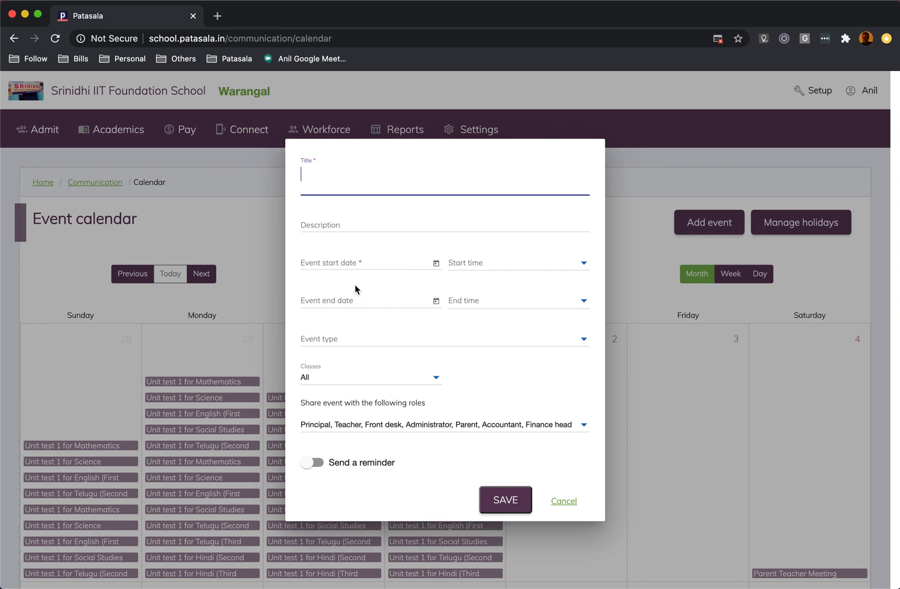
{"action": "left_click", "coordinate": [335, 344]}
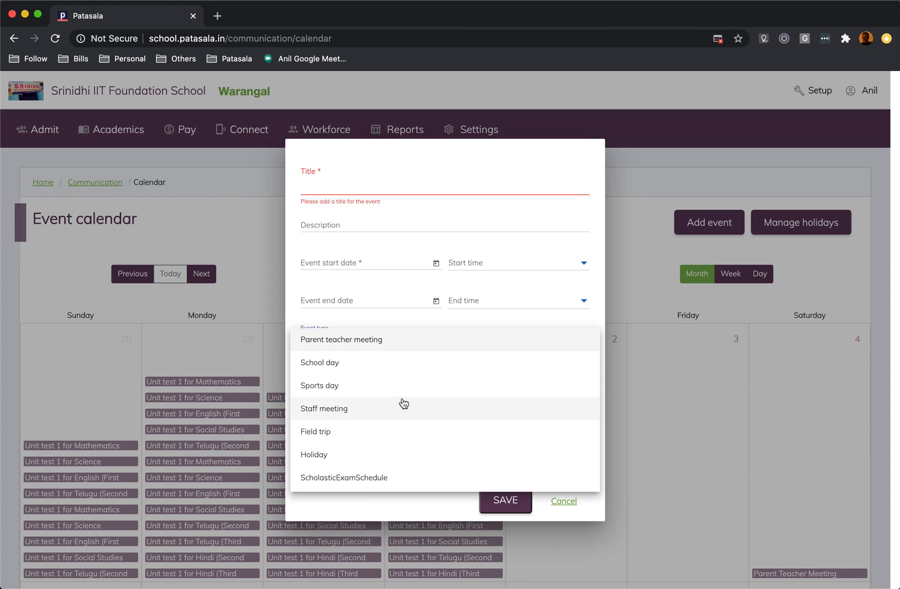
{"action": "left_click", "coordinate": [591, 171]}
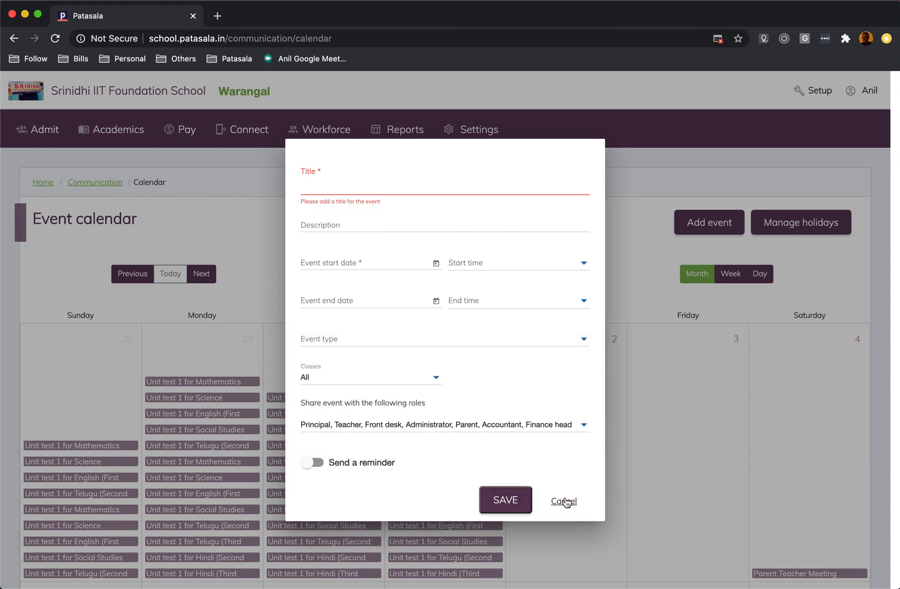
{"action": "left_click", "coordinate": [564, 501]}
Open the PTM event on 10 July, review its shared roles, classes and reminder settings, and cancel without saving.
{"action": "scroll", "coordinate": [698, 439], "scroll_direction": "down", "scroll_amount": 4}
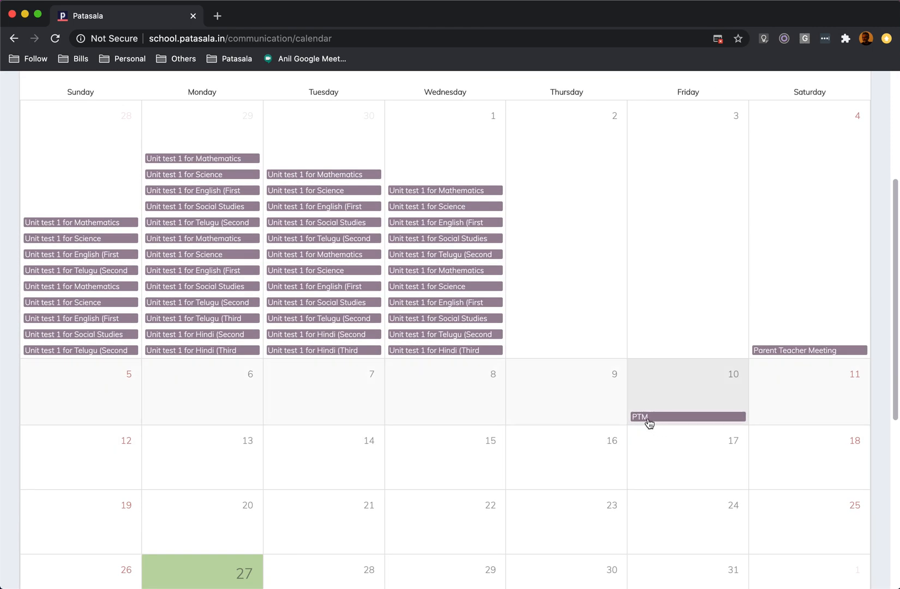
{"action": "left_click", "coordinate": [649, 420]}
{"action": "scroll", "coordinate": [498, 441], "scroll_direction": "down", "scroll_amount": 1}
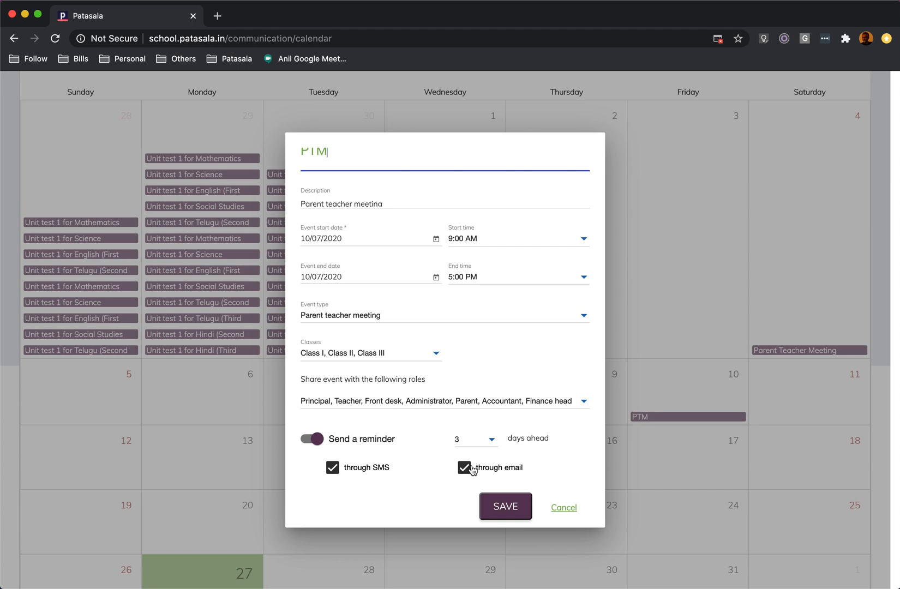
{"action": "left_click", "coordinate": [418, 403]}
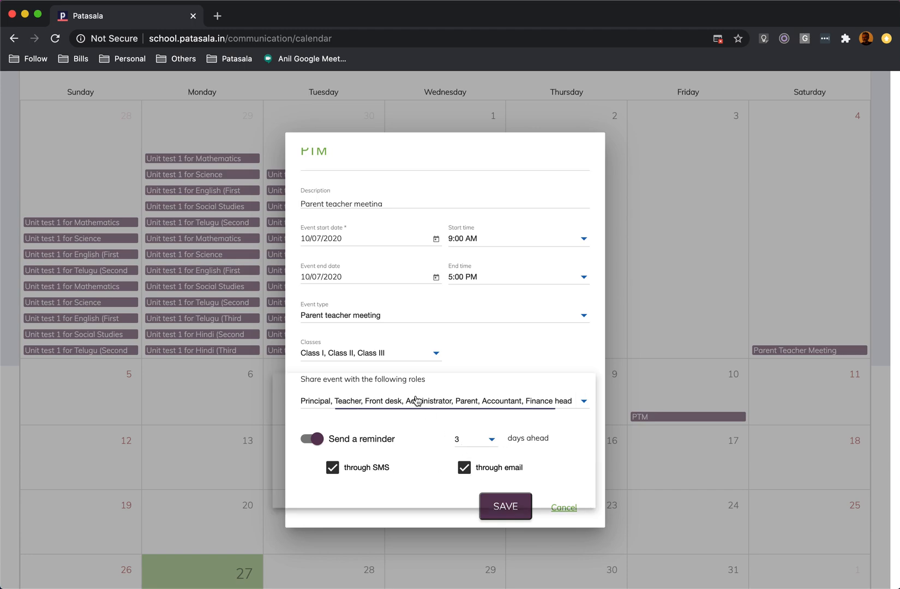
{"action": "left_click", "coordinate": [459, 347]}
{"action": "left_click", "coordinate": [408, 355]}
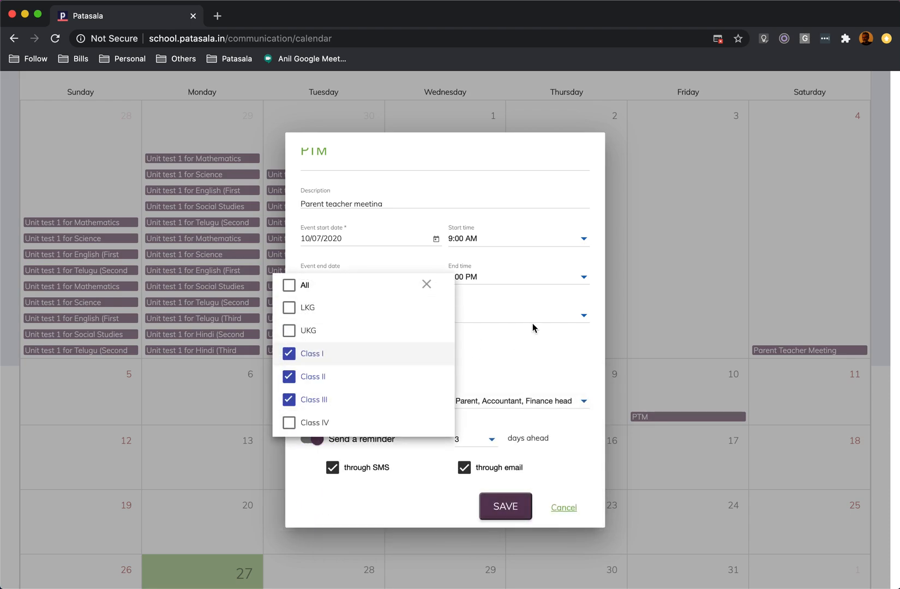
{"action": "left_click", "coordinate": [513, 351]}
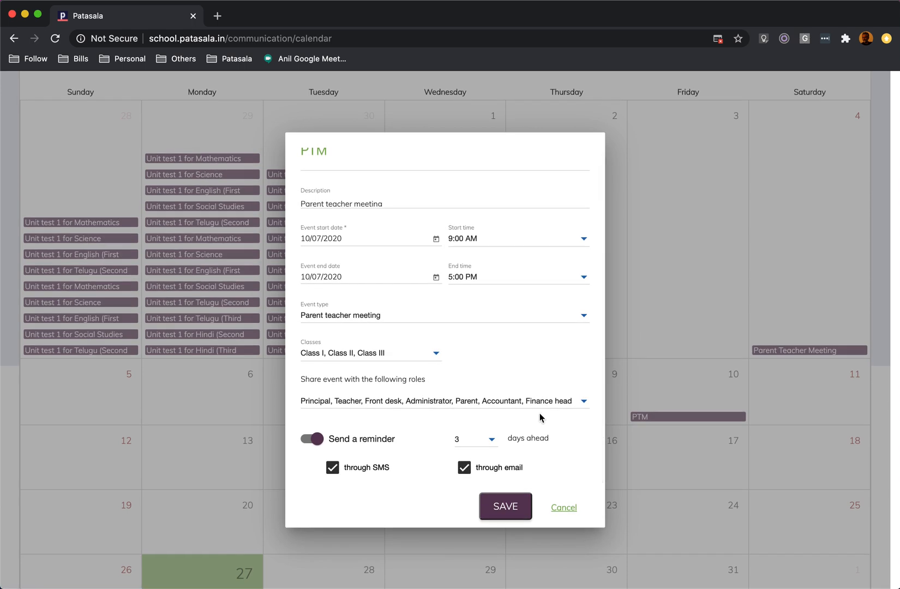
{"action": "left_click", "coordinate": [563, 509]}
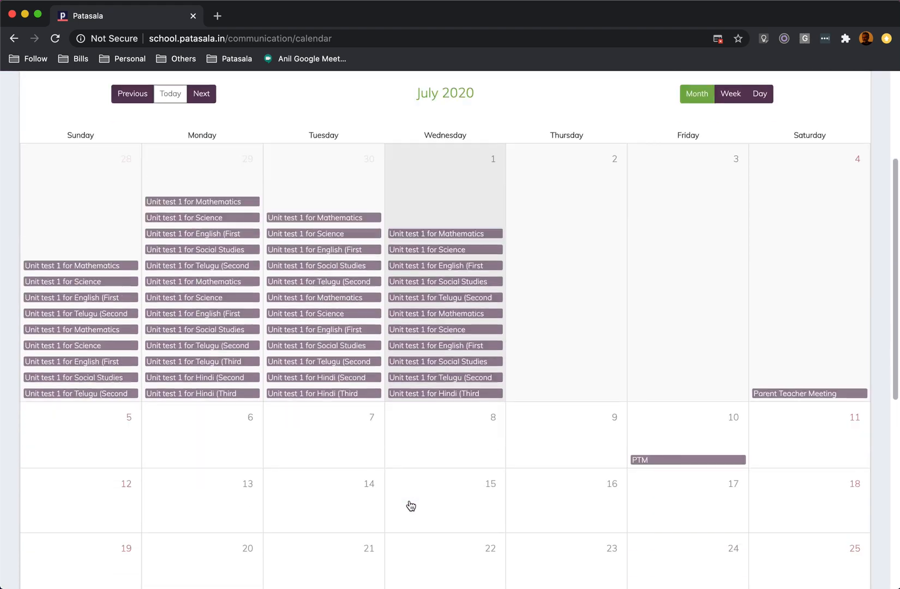
Leave the July 2020 event calendar and open the bulk SMS page of the communication module.
{"action": "scroll", "coordinate": [411, 506], "scroll_direction": "down", "scroll_amount": 7}
{"action": "scroll", "coordinate": [411, 507], "scroll_direction": "up", "scroll_amount": 6}
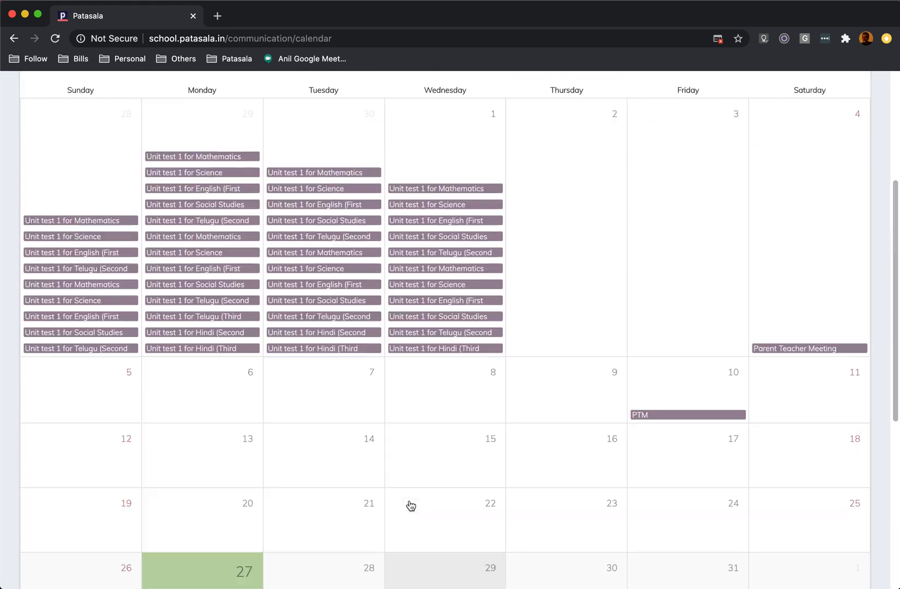
{"action": "scroll", "coordinate": [411, 506], "scroll_direction": "up", "scroll_amount": 4}
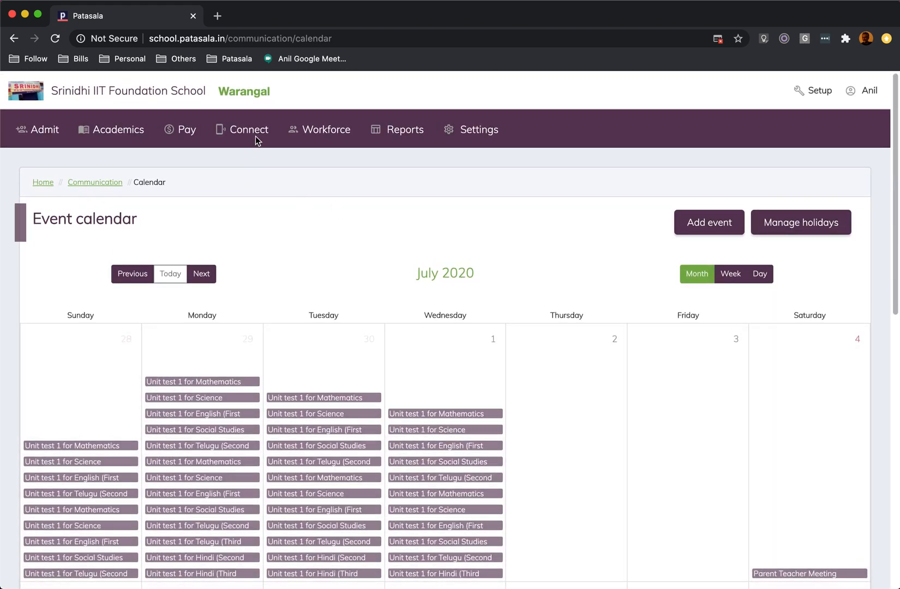
{"action": "left_click", "coordinate": [256, 138]}
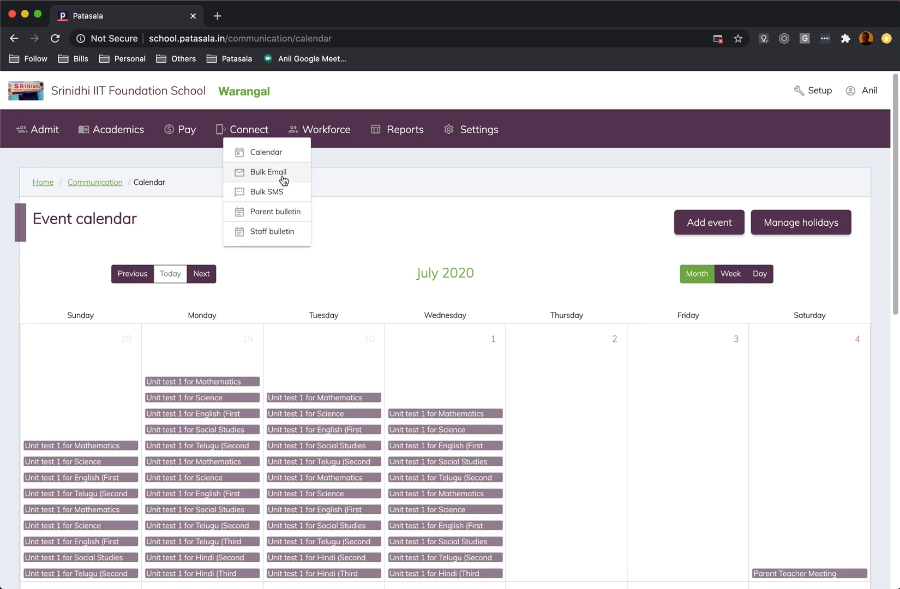
{"action": "left_click", "coordinate": [277, 192]}
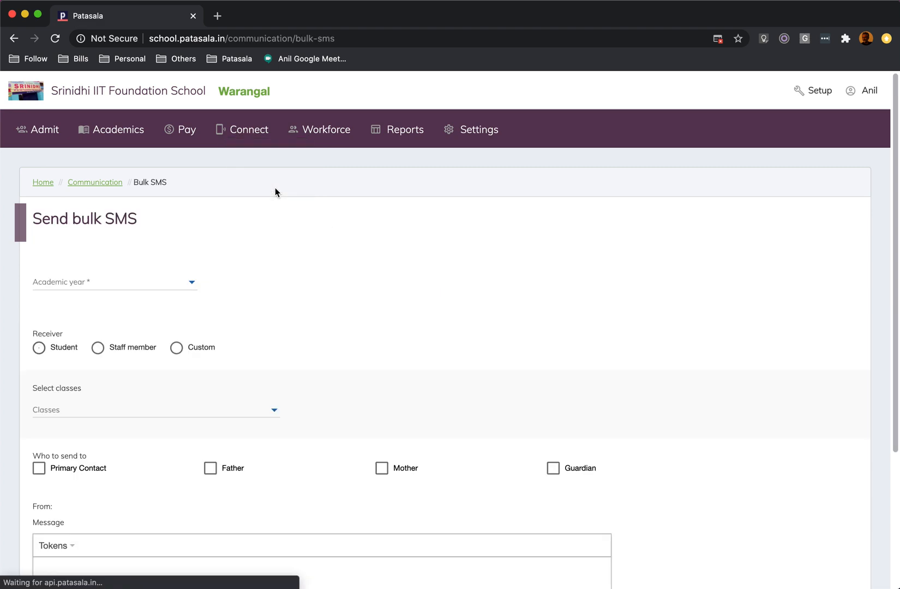
Limit the bulk SMS student recipients to class LKG, section Sec A, clearing all other classes.
{"action": "scroll", "coordinate": [299, 255], "scroll_direction": "down", "scroll_amount": 1}
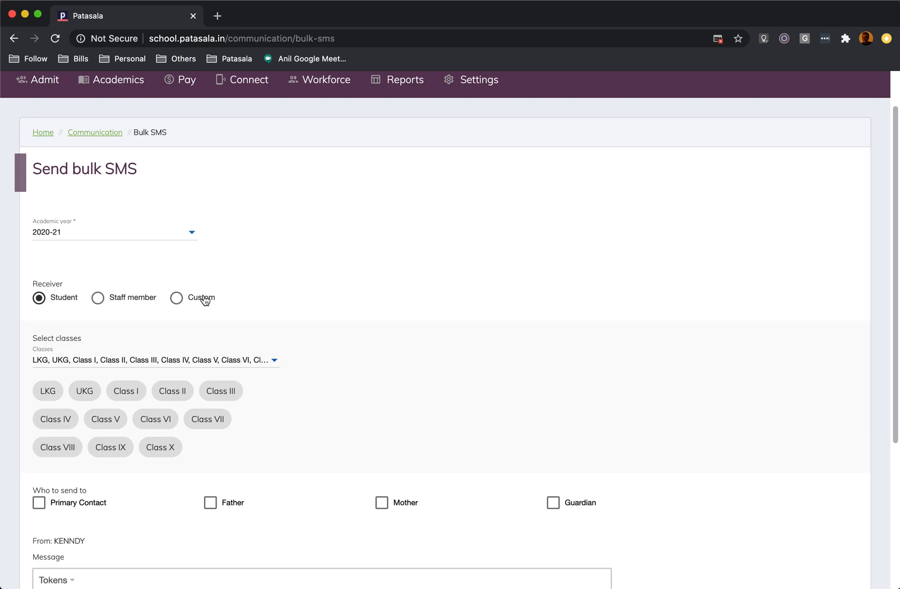
{"action": "scroll", "coordinate": [335, 297], "scroll_direction": "down", "scroll_amount": 3}
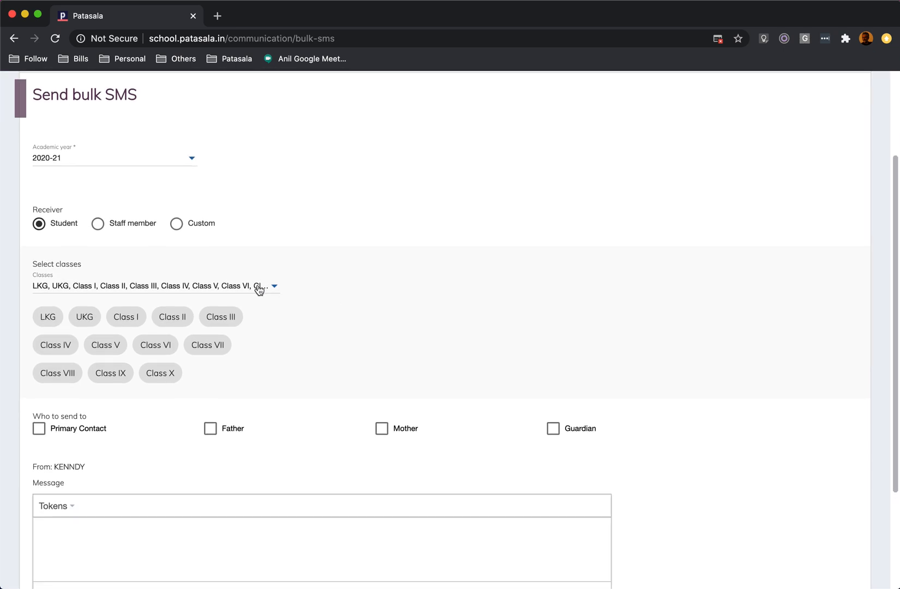
{"action": "left_click", "coordinate": [125, 286]}
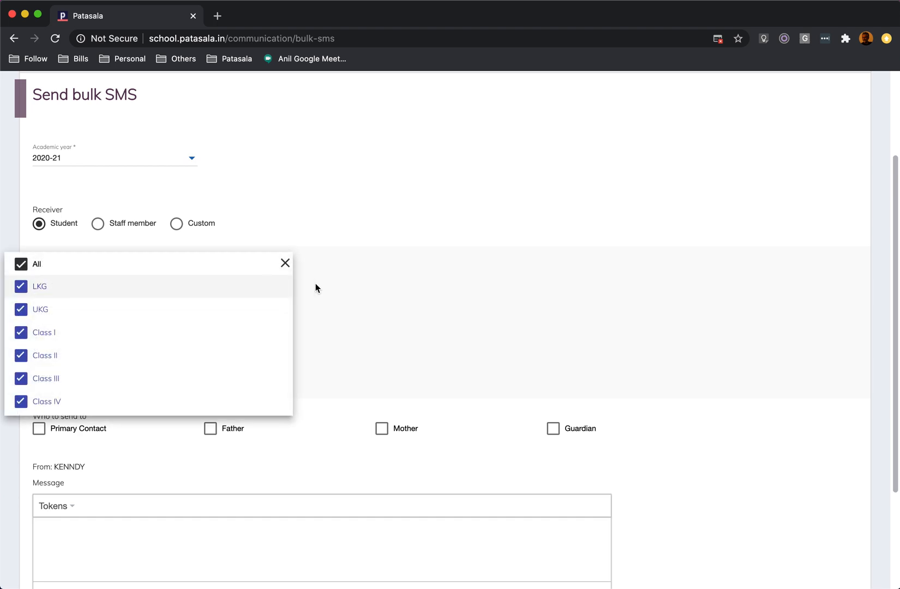
{"action": "left_click", "coordinate": [301, 264]}
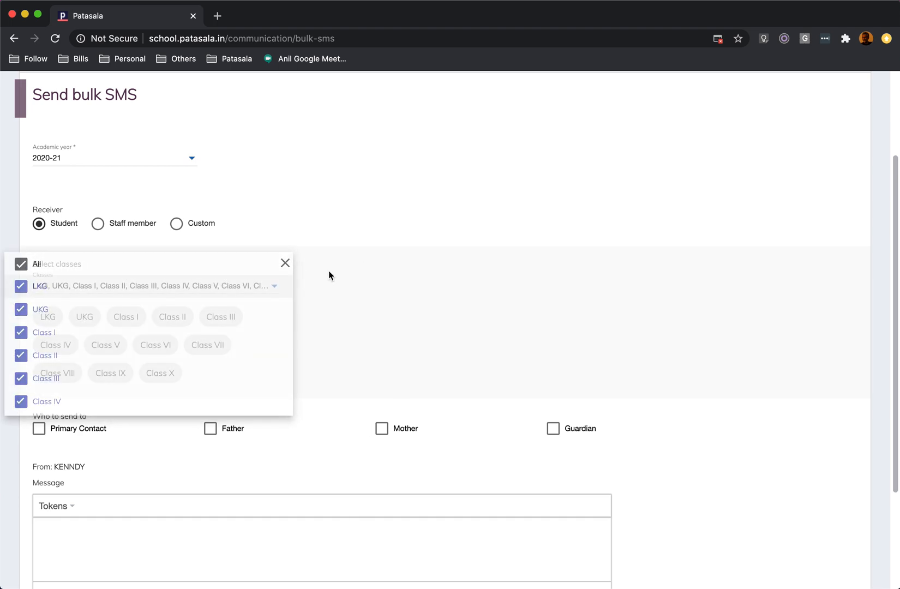
{"action": "left_click", "coordinate": [268, 287]}
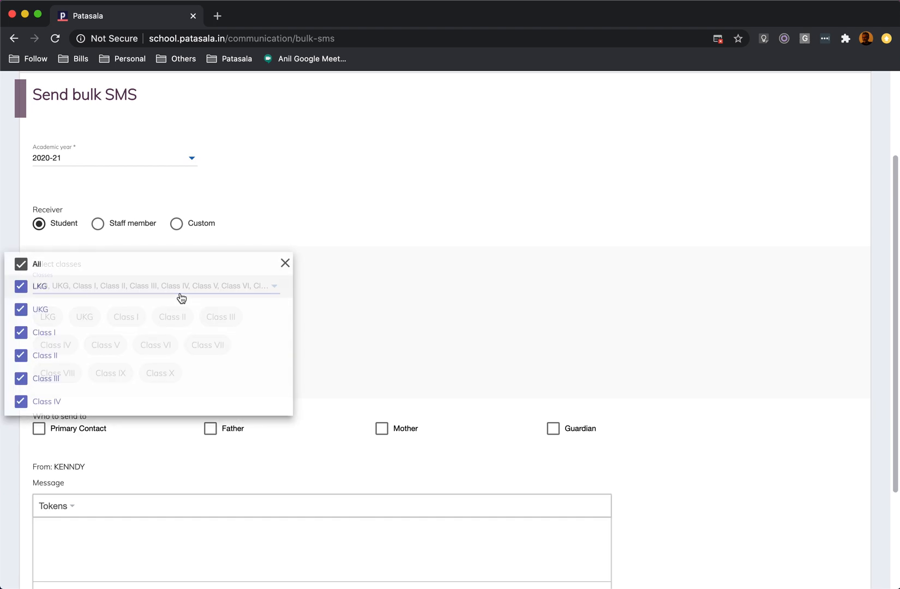
{"action": "left_click", "coordinate": [22, 265]}
{"action": "left_click", "coordinate": [130, 289]}
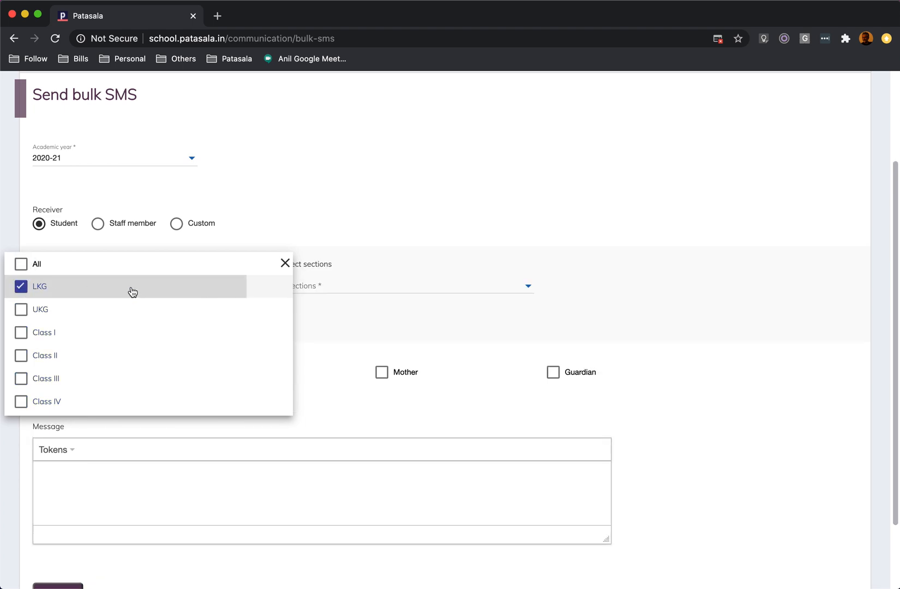
{"action": "left_click", "coordinate": [336, 288]}
{"action": "left_click", "coordinate": [301, 288]}
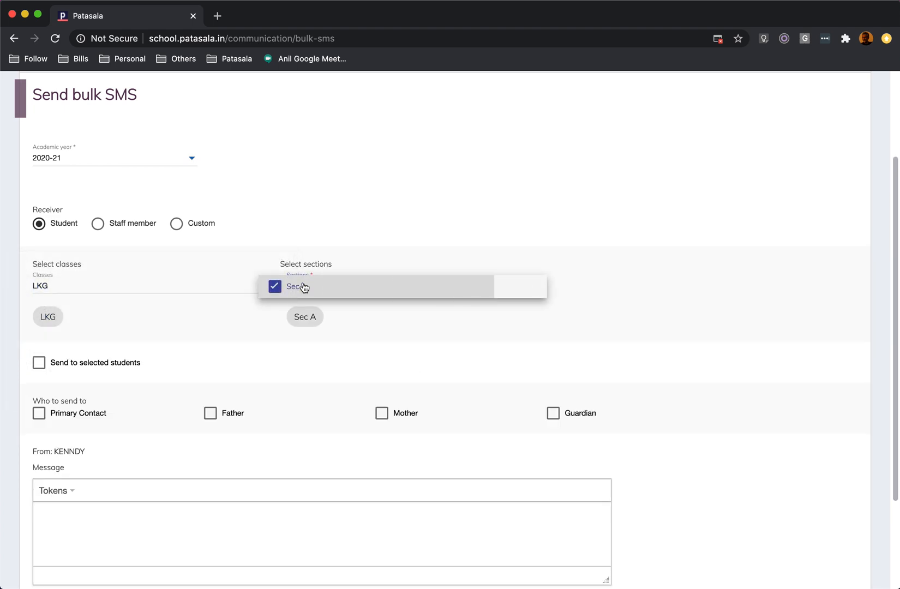
{"action": "left_click", "coordinate": [353, 239]}
Restrict the SMS to selected students and choose the twelfth through sixteenth students in the list.
{"action": "left_click", "coordinate": [57, 361]}
{"action": "scroll", "coordinate": [191, 325], "scroll_direction": "down", "scroll_amount": 5}
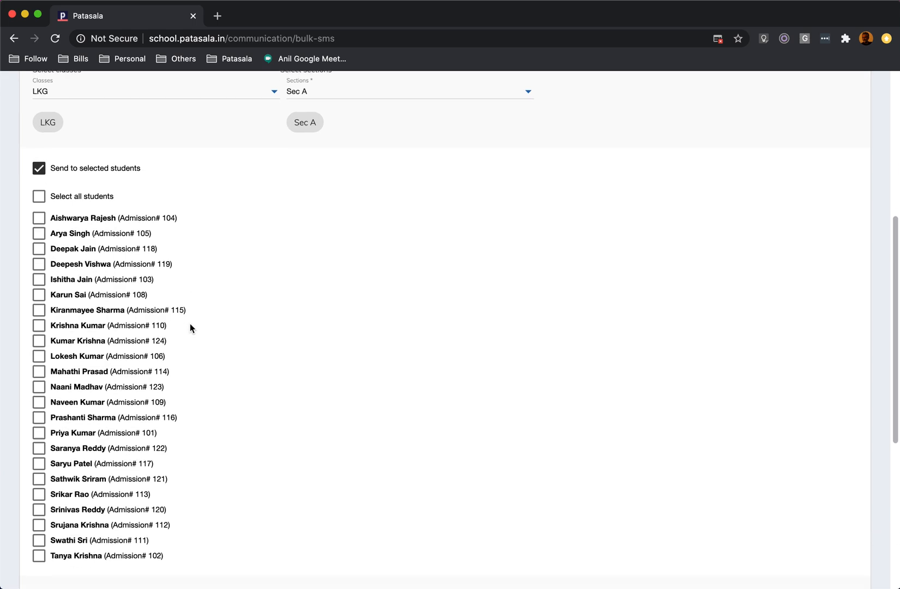
{"action": "left_click", "coordinate": [38, 273]}
{"action": "left_click", "coordinate": [39, 288]}
{"action": "left_click", "coordinate": [39, 304]}
{"action": "left_click", "coordinate": [39, 320]}
{"action": "left_click", "coordinate": [38, 335]}
{"action": "scroll", "coordinate": [353, 306], "scroll_direction": "up", "scroll_amount": 3}
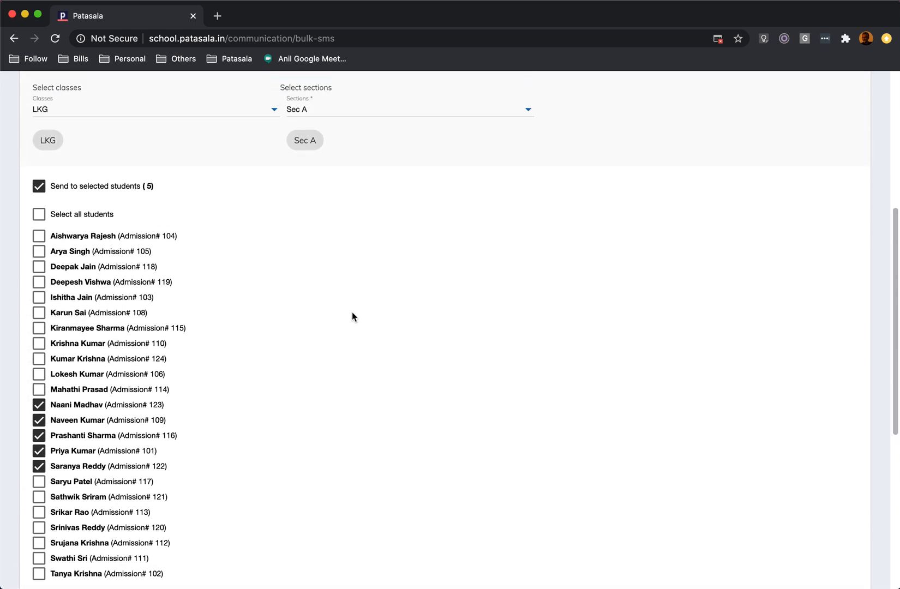
{"action": "scroll", "coordinate": [352, 312], "scroll_direction": "down", "scroll_amount": 6}
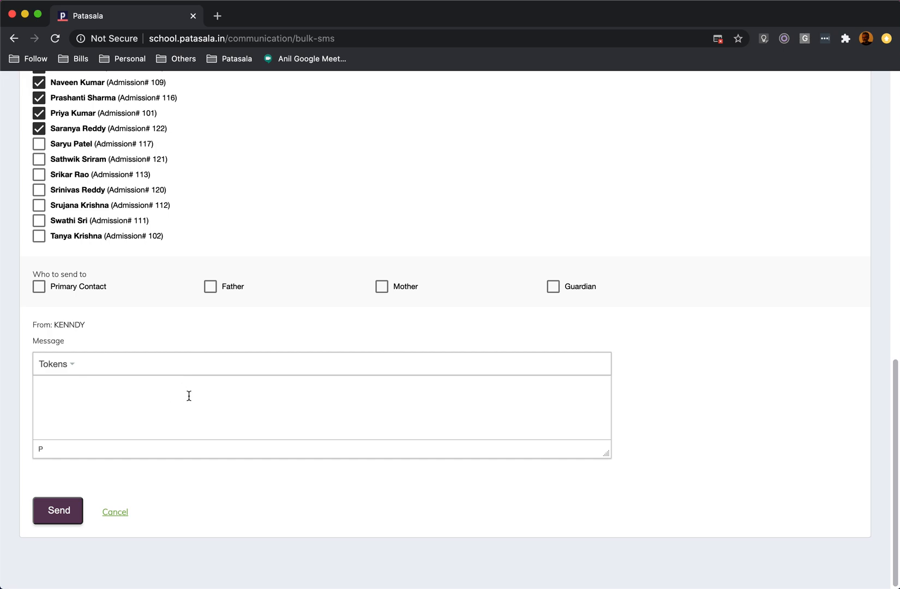
Begin the SMS message with "Dear", the Student Father First Name token and a comma, followed by a new line.
{"action": "left_click", "coordinate": [103, 394]}
{"action": "type", "text": "Dear"}
{"action": "left_click", "coordinate": [62, 365]}
{"action": "scroll", "coordinate": [107, 376], "scroll_direction": "down", "scroll_amount": 5}
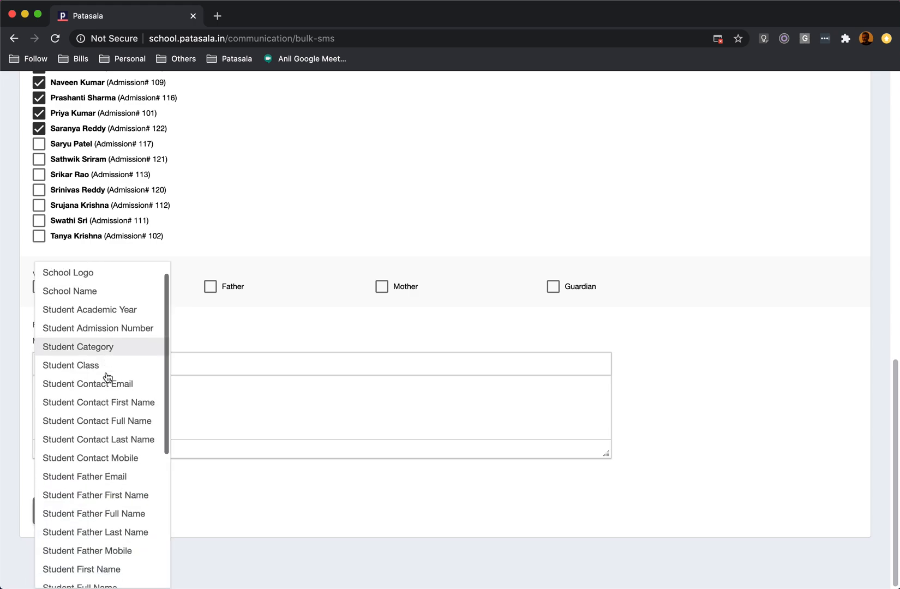
{"action": "scroll", "coordinate": [113, 452], "scroll_direction": "down", "scroll_amount": 4}
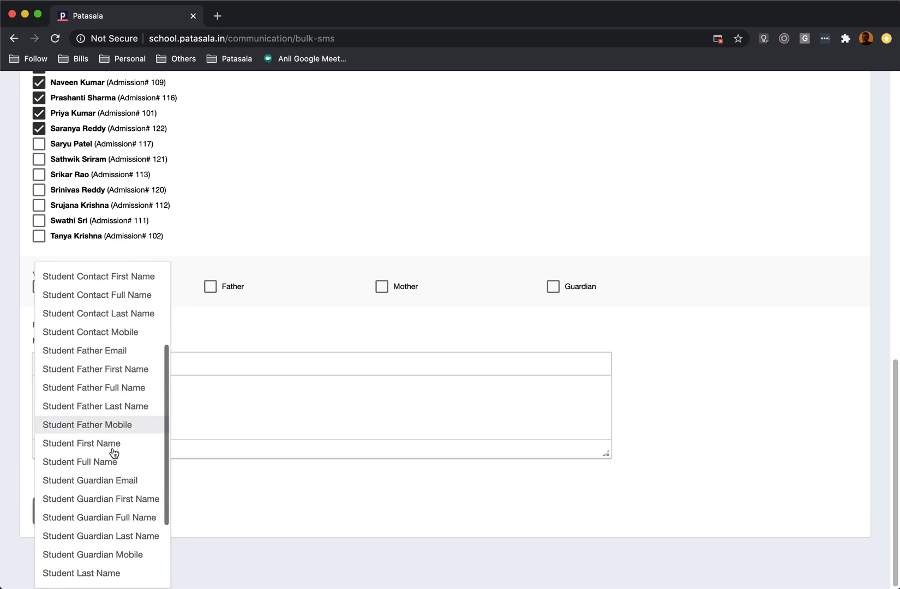
{"action": "scroll", "coordinate": [113, 415], "scroll_direction": "down", "scroll_amount": 1}
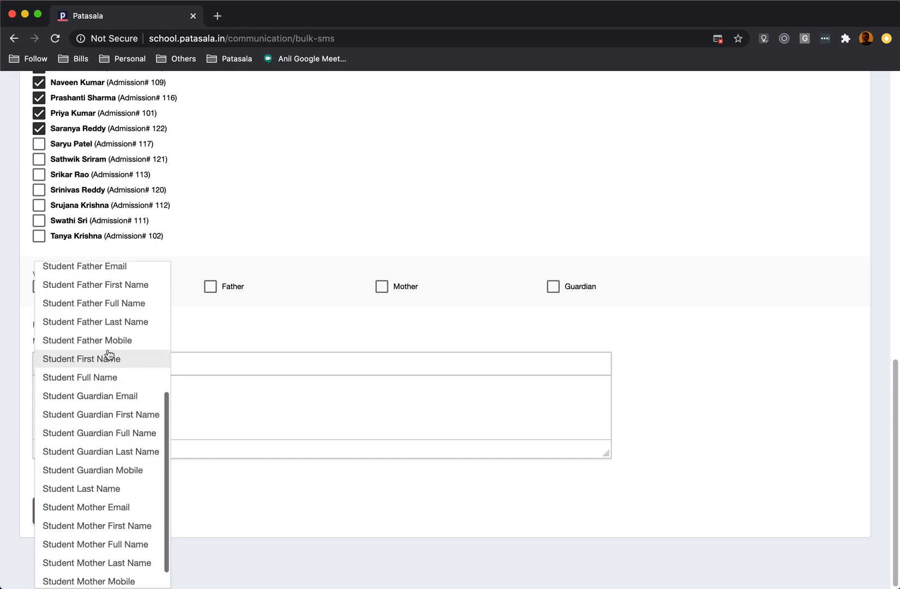
{"action": "left_click", "coordinate": [124, 285]}
{"action": "type", "text": ","}
{"action": "key", "text": "Return"}
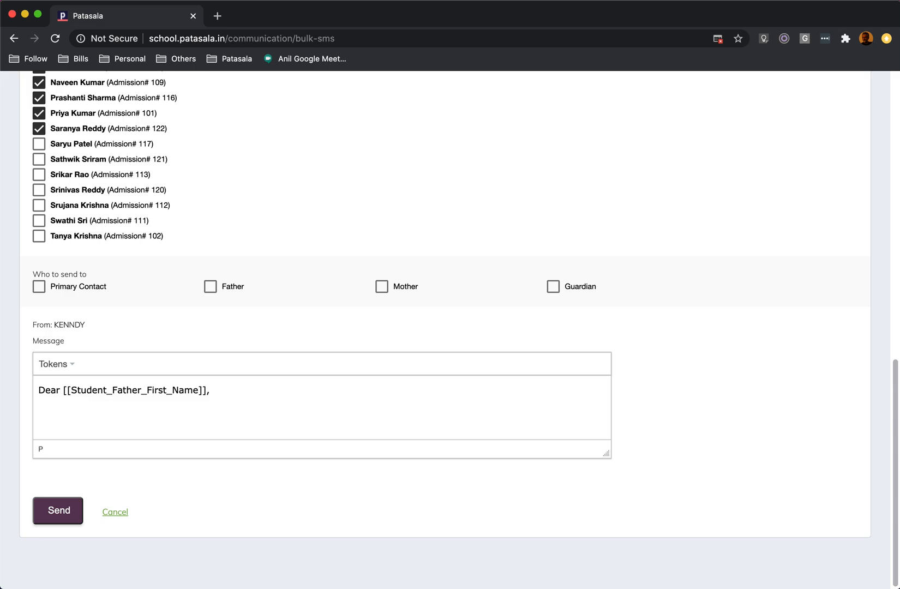
Look over the student selection and message of the bulk SMS form, and cancel it without sending.
{"action": "scroll", "coordinate": [229, 351], "scroll_direction": "up", "scroll_amount": 10}
{"action": "scroll", "coordinate": [224, 358], "scroll_direction": "down", "scroll_amount": 7}
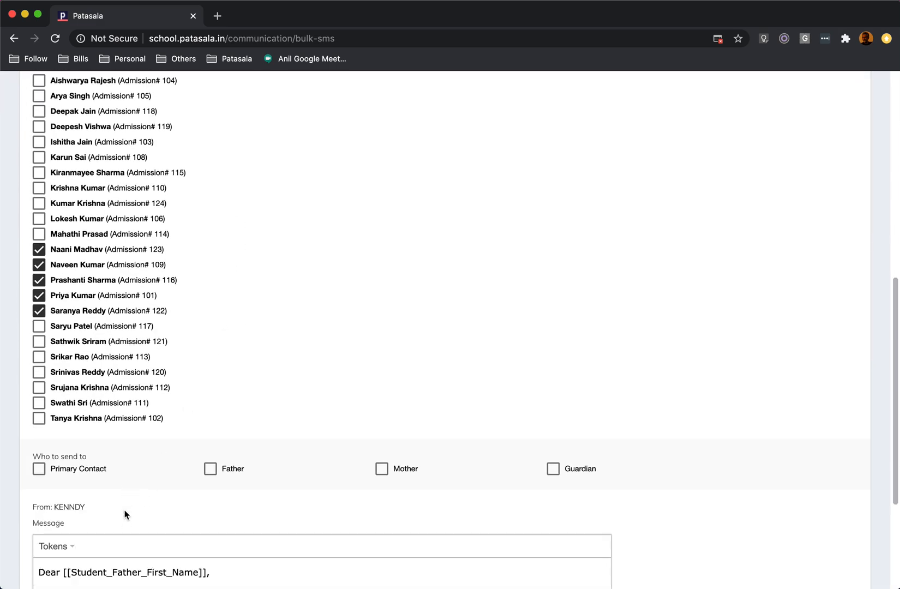
{"action": "scroll", "coordinate": [124, 512], "scroll_direction": "down", "scroll_amount": 4}
{"action": "scroll", "coordinate": [230, 463], "scroll_direction": "up", "scroll_amount": 1}
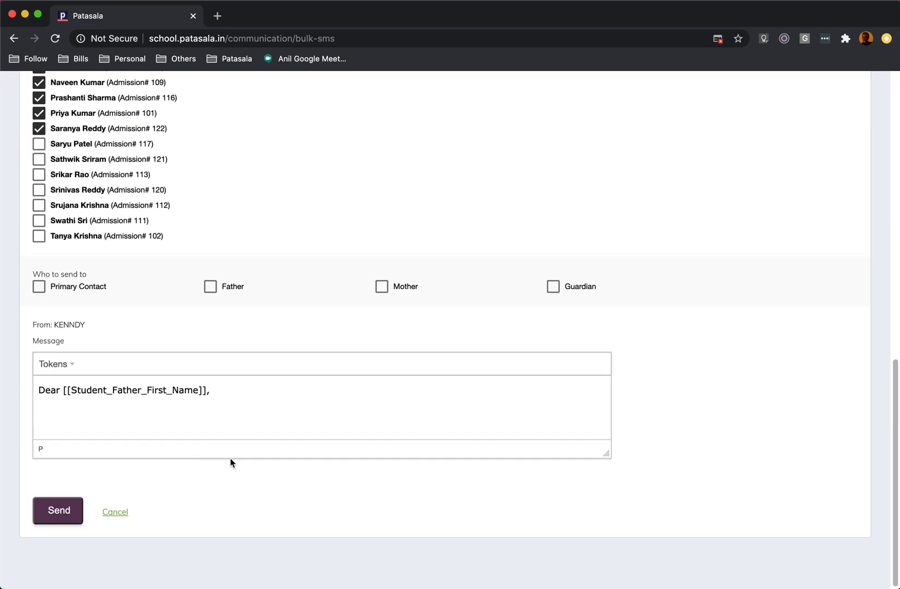
{"action": "left_click", "coordinate": [121, 513]}
Open the bulk email page and examine its recipient options, message editor and attachment upload area.
{"action": "left_click", "coordinate": [238, 139]}
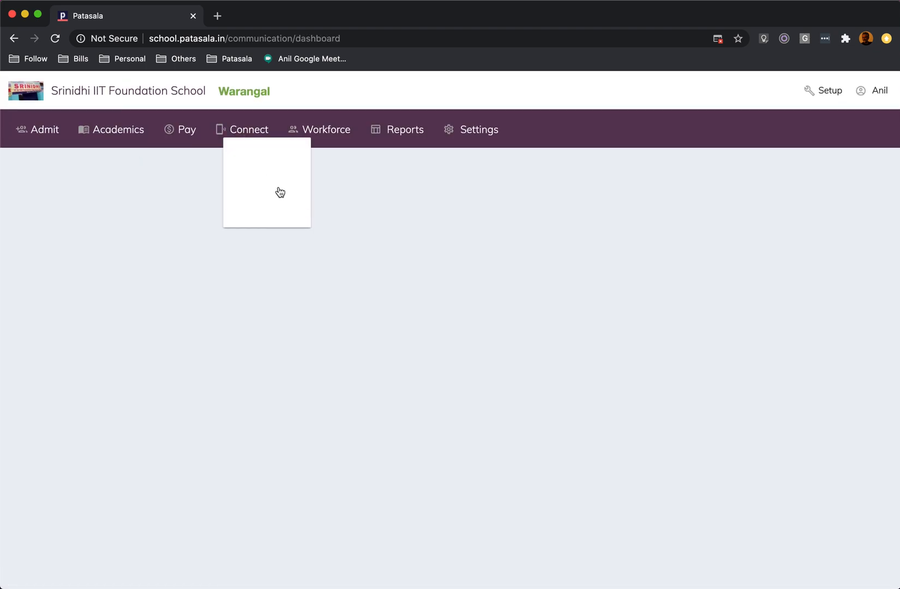
{"action": "left_click", "coordinate": [271, 172]}
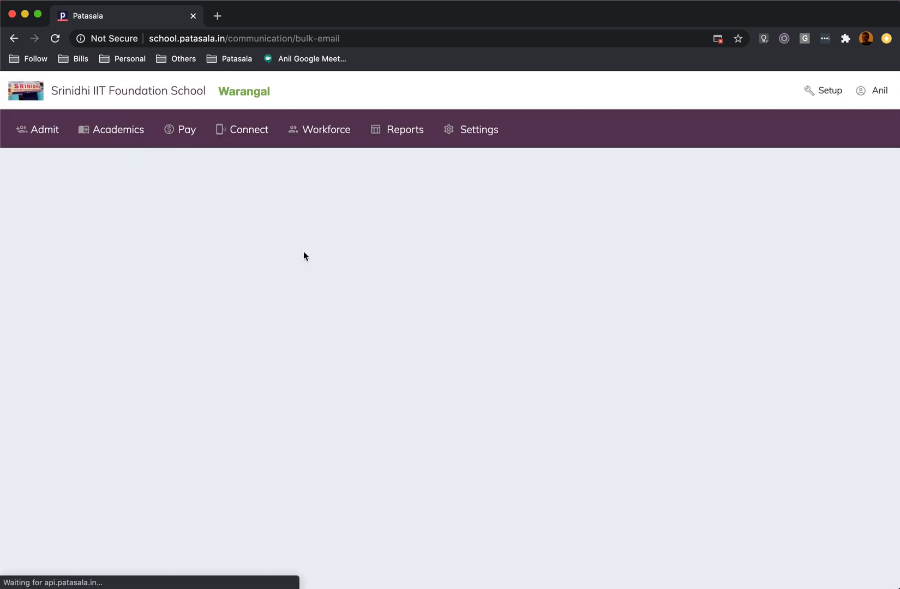
{"action": "scroll", "coordinate": [316, 331], "scroll_direction": "down", "scroll_amount": 10}
{"action": "scroll", "coordinate": [315, 330], "scroll_direction": "down", "scroll_amount": 3}
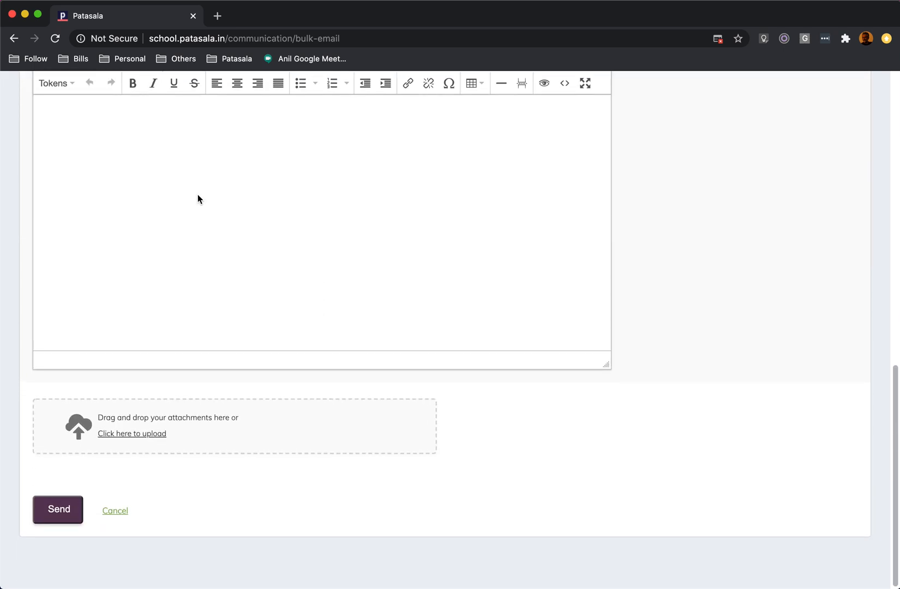
{"action": "scroll", "coordinate": [172, 255], "scroll_direction": "up", "scroll_amount": 2}
{"action": "scroll", "coordinate": [112, 284], "scroll_direction": "down", "scroll_amount": 1}
{"action": "scroll", "coordinate": [113, 287], "scroll_direction": "down", "scroll_amount": 1}
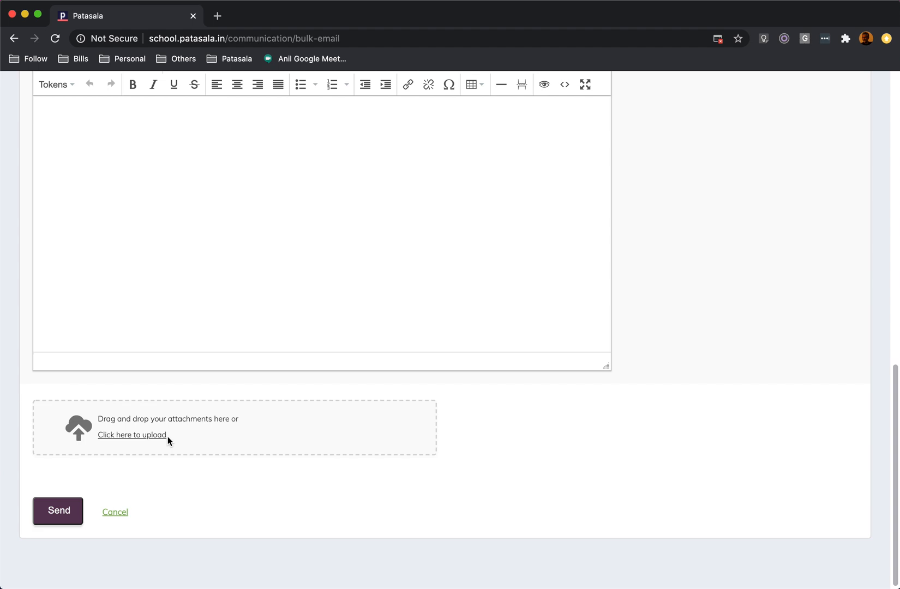
{"action": "scroll", "coordinate": [251, 333], "scroll_direction": "up", "scroll_amount": 15}
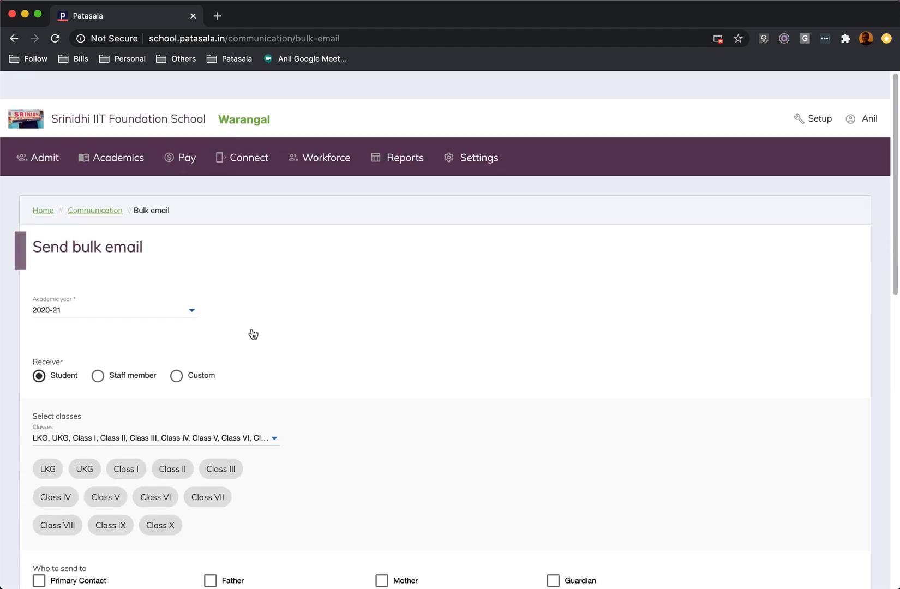
From the parent bulletins, open the Parent Teacher meeting bulletin, review its classes, message and dates, and cancel without saving.
{"action": "left_click", "coordinate": [251, 129]}
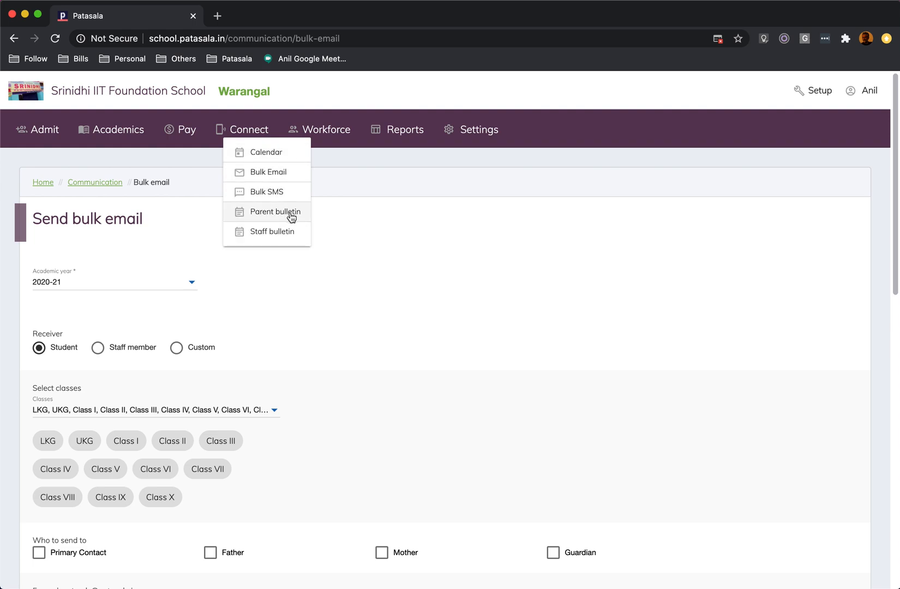
{"action": "left_click", "coordinate": [268, 216]}
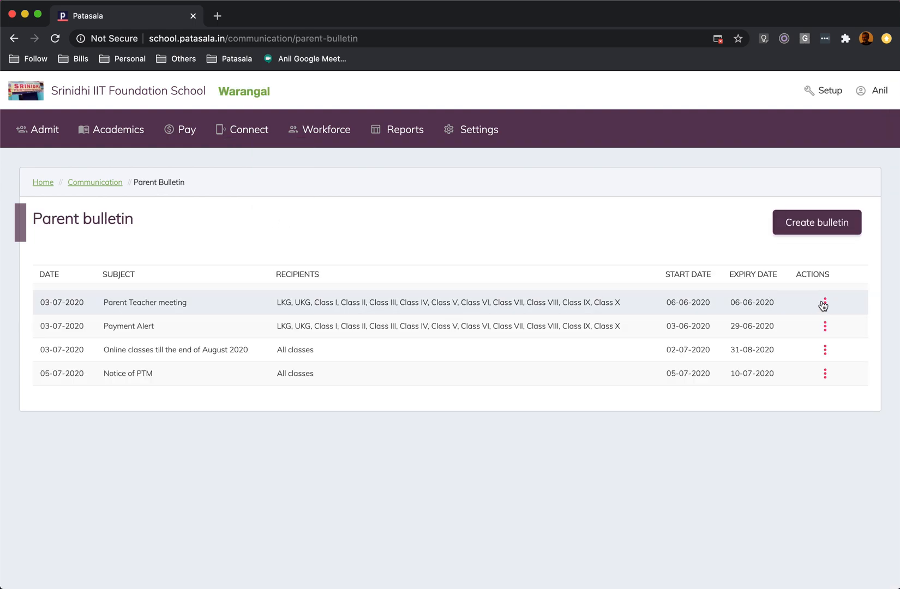
{"action": "left_click", "coordinate": [825, 303]}
{"action": "left_click", "coordinate": [812, 323]}
{"action": "scroll", "coordinate": [476, 322], "scroll_direction": "down", "scroll_amount": 6}
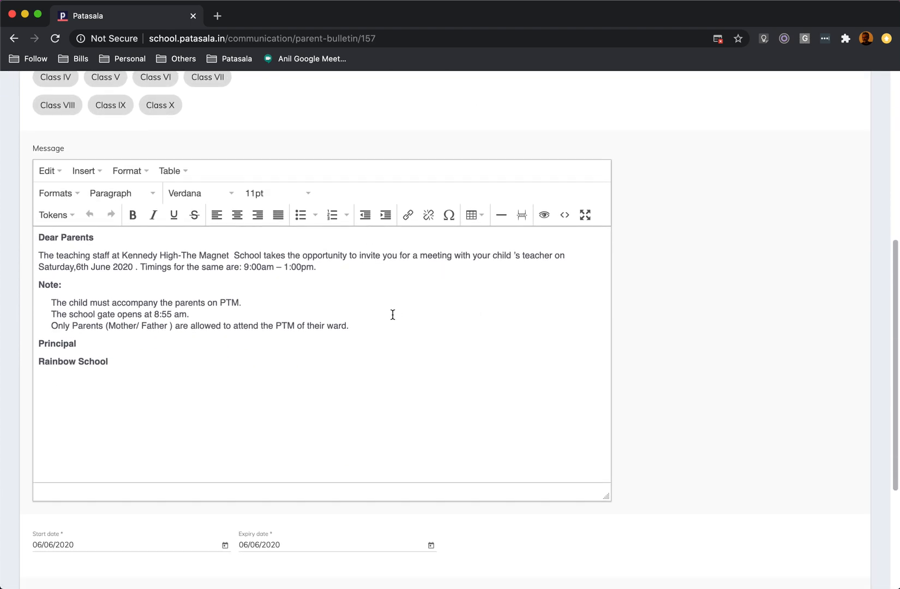
{"action": "scroll", "coordinate": [393, 315], "scroll_direction": "up", "scroll_amount": 3}
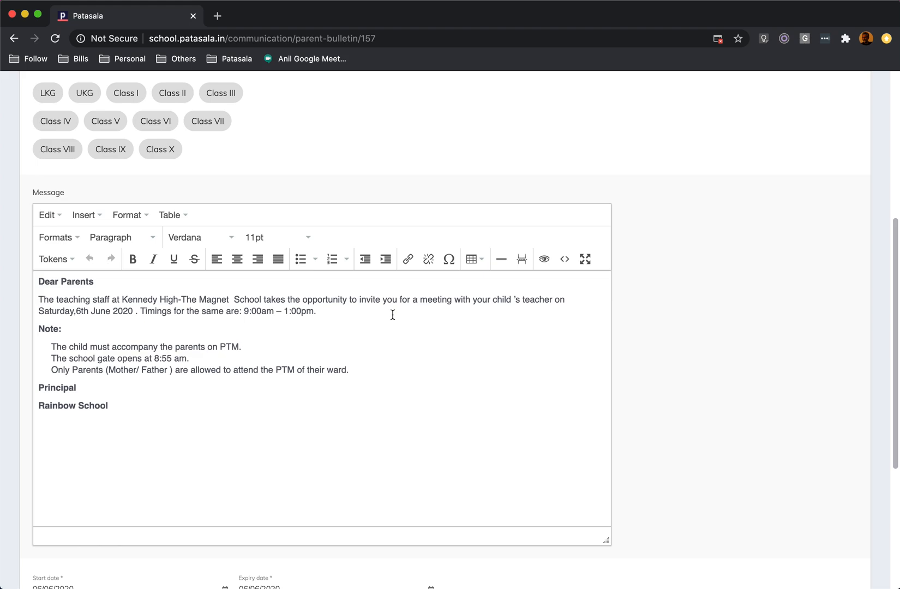
{"action": "scroll", "coordinate": [392, 315], "scroll_direction": "up", "scroll_amount": 5}
{"action": "scroll", "coordinate": [393, 316], "scroll_direction": "down", "scroll_amount": 3}
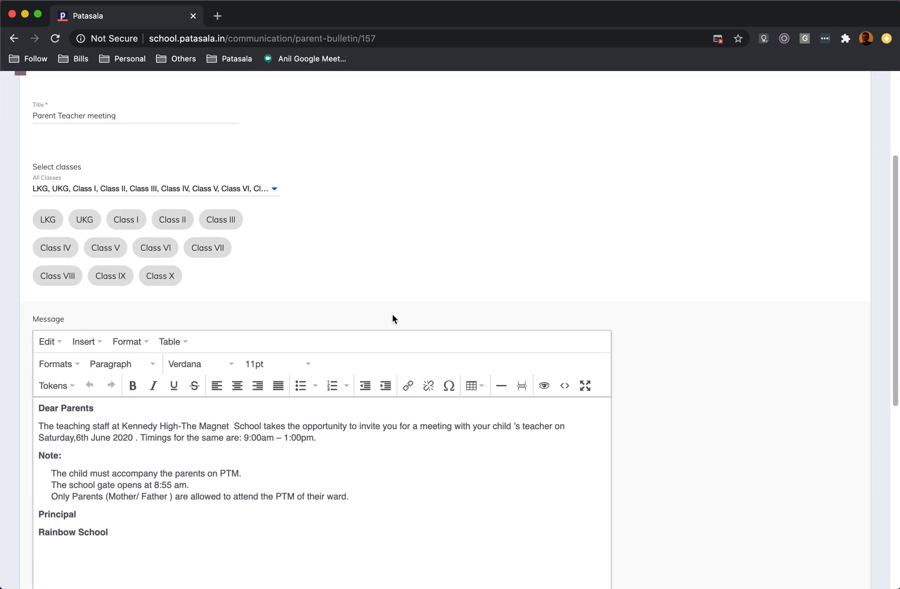
{"action": "scroll", "coordinate": [393, 315], "scroll_direction": "down", "scroll_amount": 7}
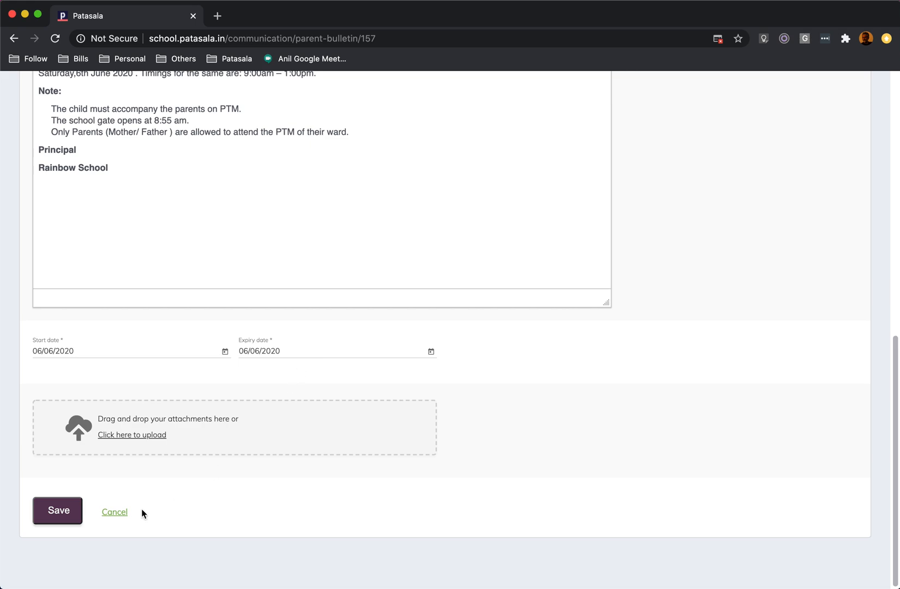
{"action": "left_click", "coordinate": [114, 513]}
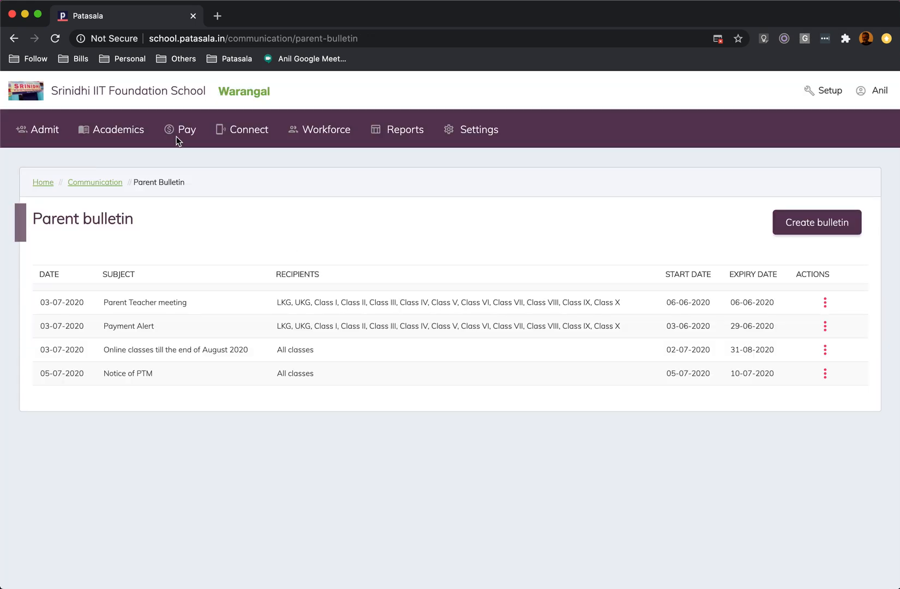
Open the staff bulletin list of the communication module.
{"action": "left_click", "coordinate": [241, 131]}
{"action": "left_click", "coordinate": [284, 236]}
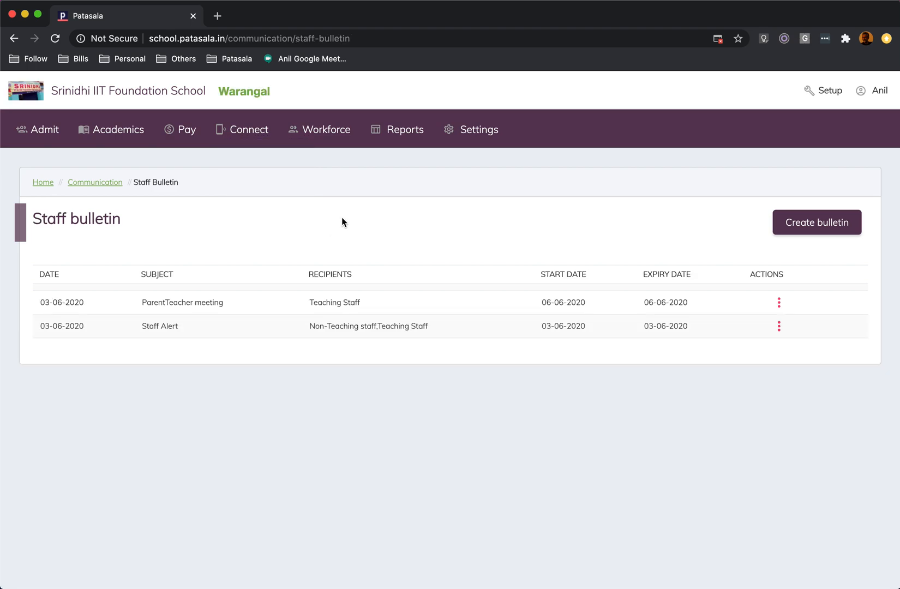
In the Patasala Connect email template settings, open the Payment reminder email template, review its message tokens, and cancel without saving.
{"action": "left_click", "coordinate": [482, 136]}
{"action": "scroll", "coordinate": [409, 262], "scroll_direction": "down", "scroll_amount": 3}
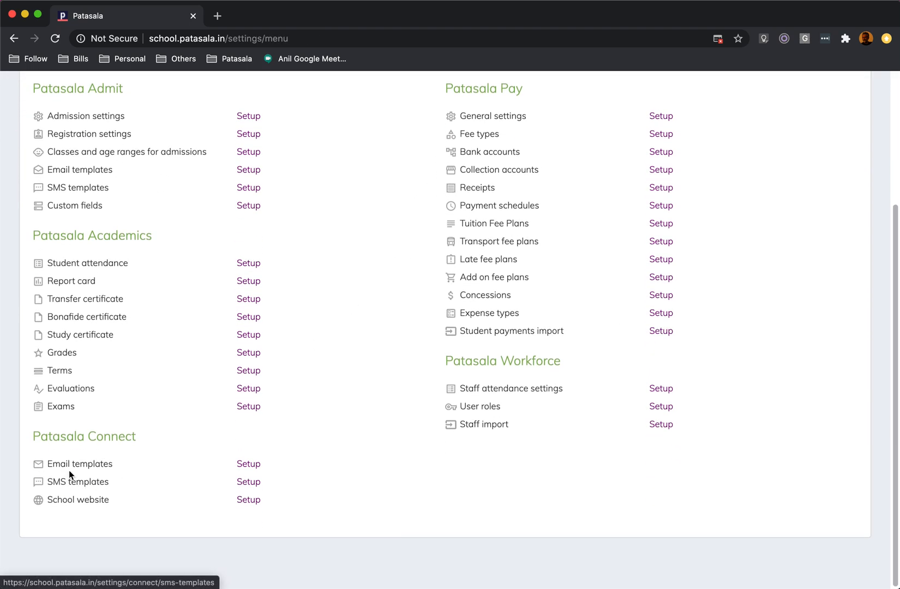
{"action": "left_click", "coordinate": [246, 465]}
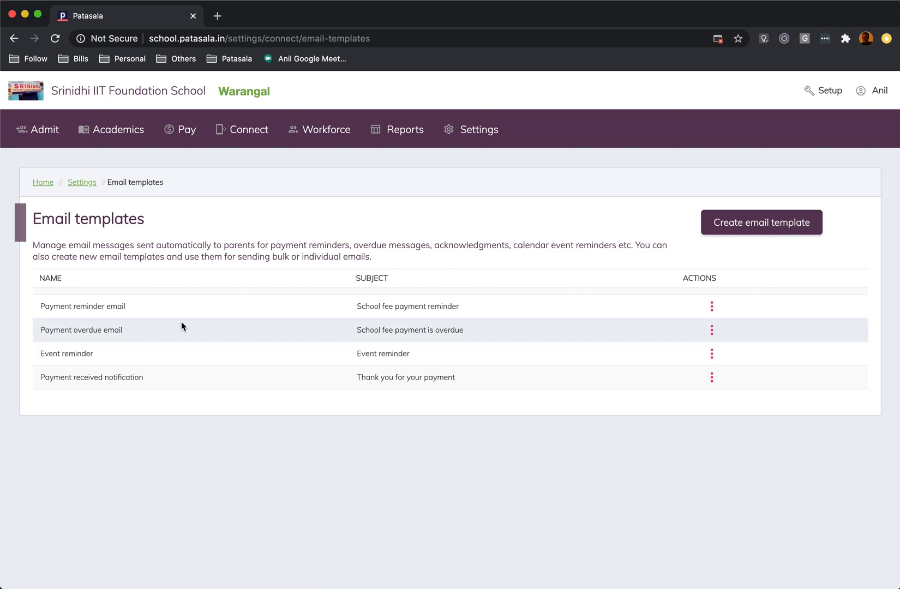
{"action": "left_click", "coordinate": [712, 307]}
{"action": "scroll", "coordinate": [317, 356], "scroll_direction": "down", "scroll_amount": 5}
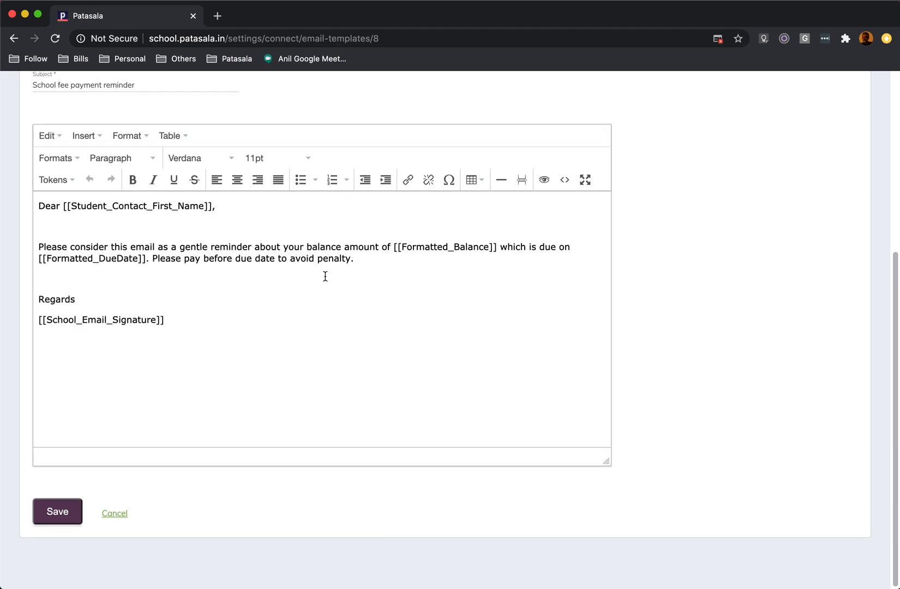
{"action": "scroll", "coordinate": [186, 297], "scroll_direction": "up", "scroll_amount": 1}
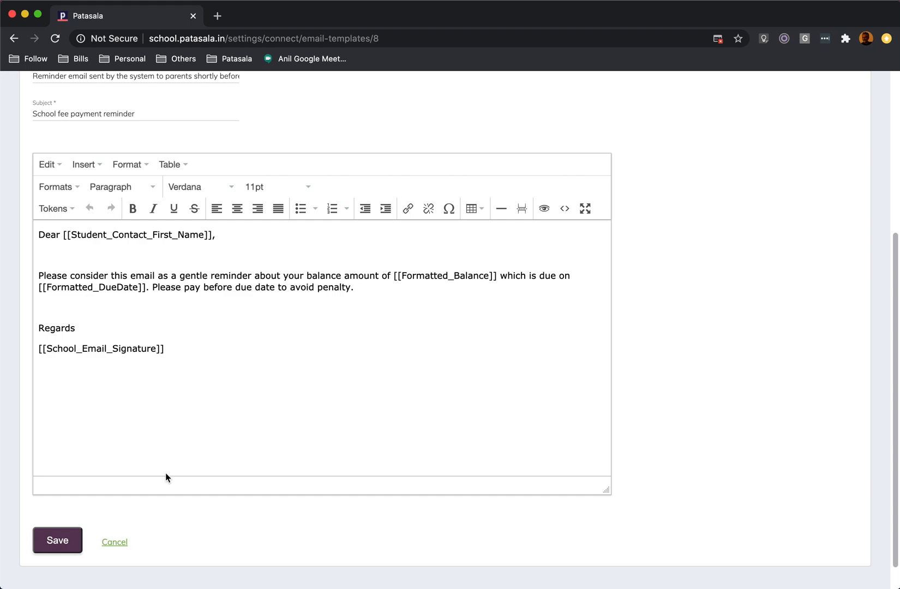
{"action": "left_click", "coordinate": [116, 542]}
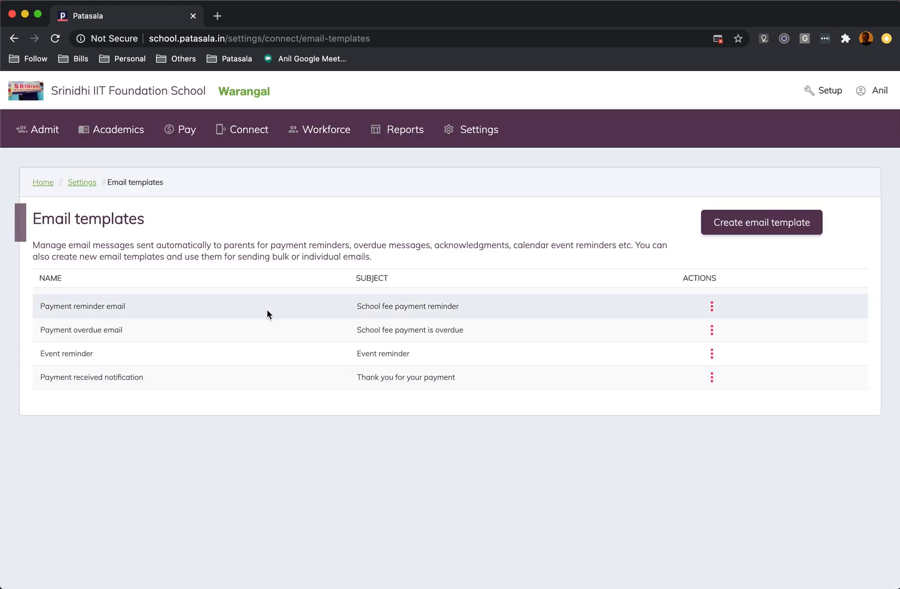
Return to the settings overview and open the school website setup under Patasala Connect.
{"action": "left_click", "coordinate": [79, 183]}
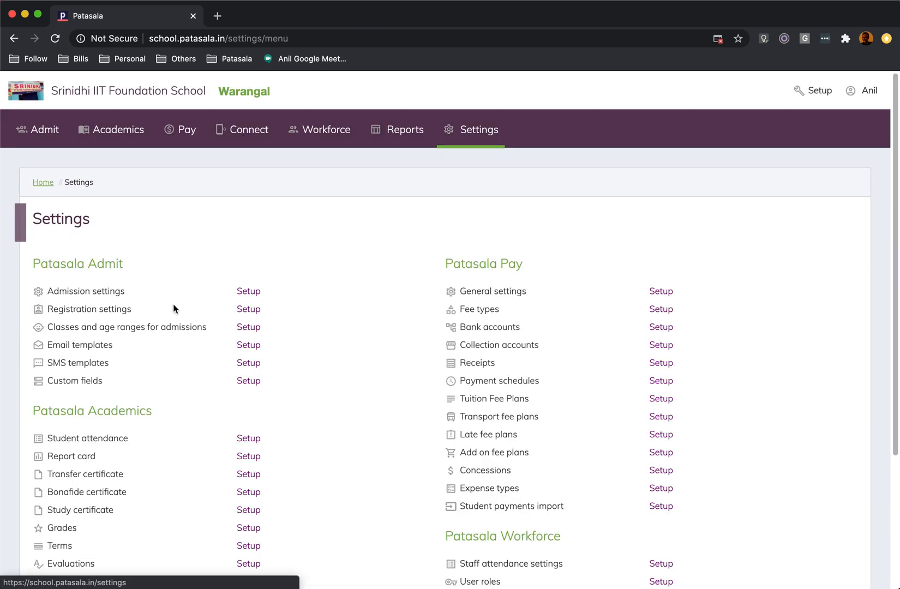
{"action": "scroll", "coordinate": [173, 304], "scroll_direction": "down", "scroll_amount": 5}
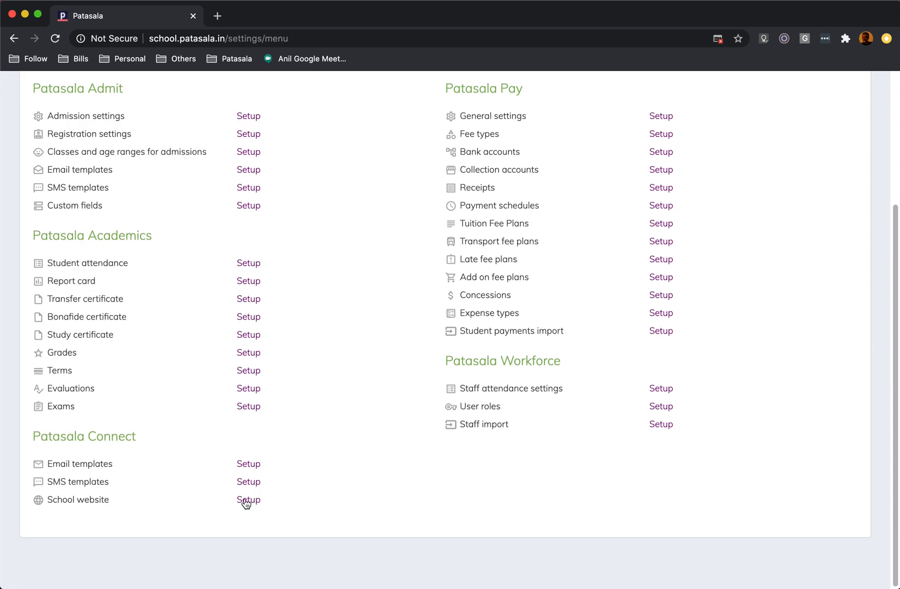
{"action": "left_click", "coordinate": [245, 501]}
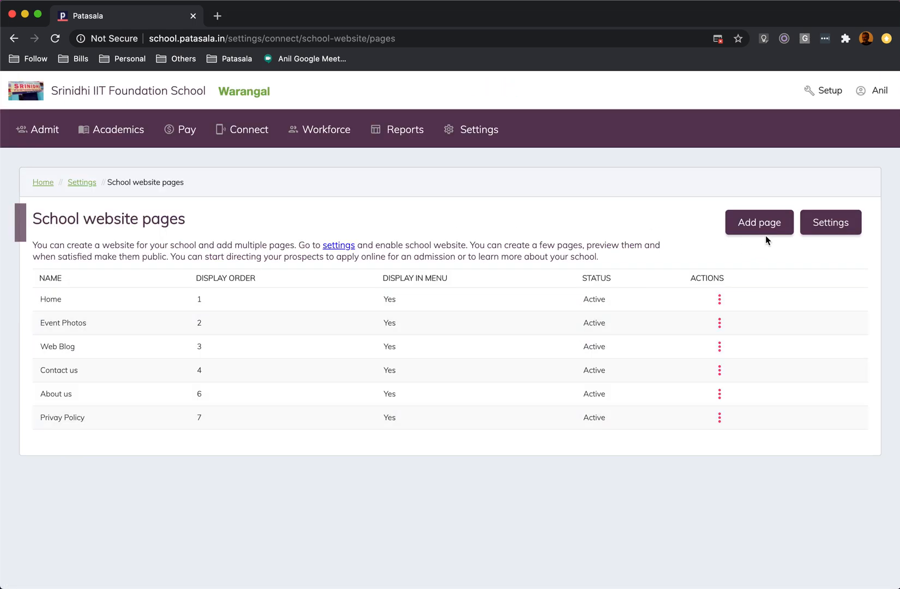
Open the school website's Home page for editing and examine its page settings, content, and preview and publishing options.
{"action": "left_click", "coordinate": [720, 301]}
{"action": "left_click", "coordinate": [713, 324]}
{"action": "scroll", "coordinate": [460, 314], "scroll_direction": "down", "scroll_amount": 15}
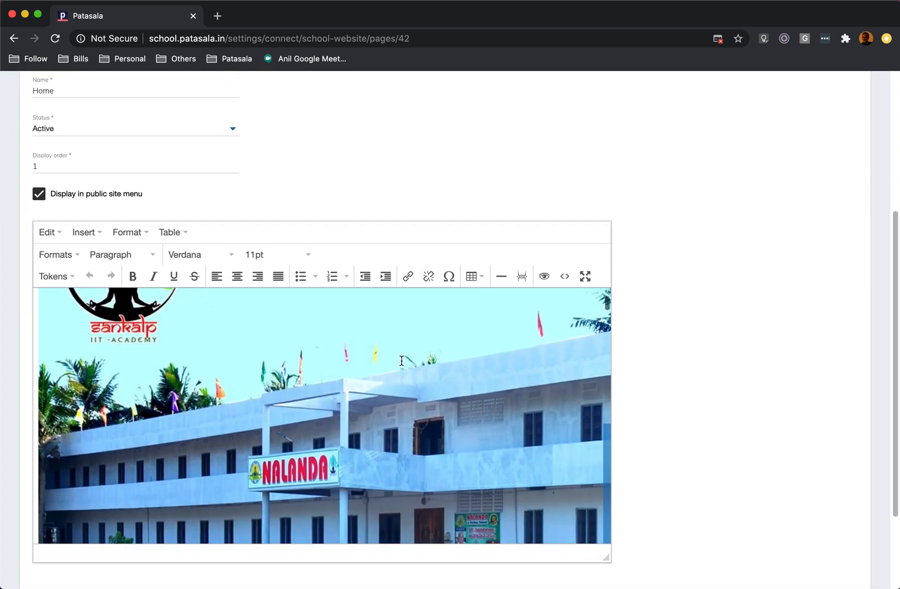
{"action": "scroll", "coordinate": [416, 347], "scroll_direction": "down", "scroll_amount": 20}
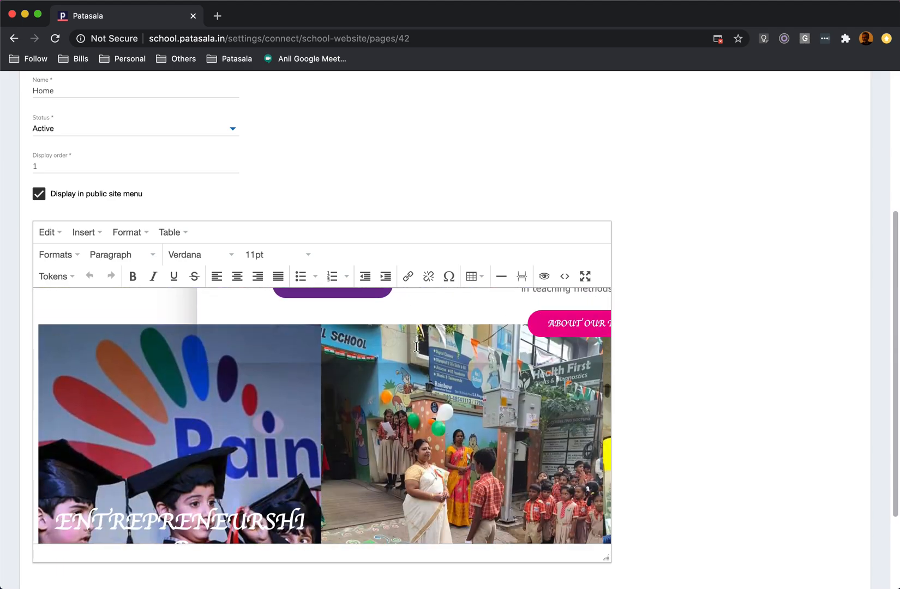
{"action": "scroll", "coordinate": [417, 347], "scroll_direction": "down", "scroll_amount": 10}
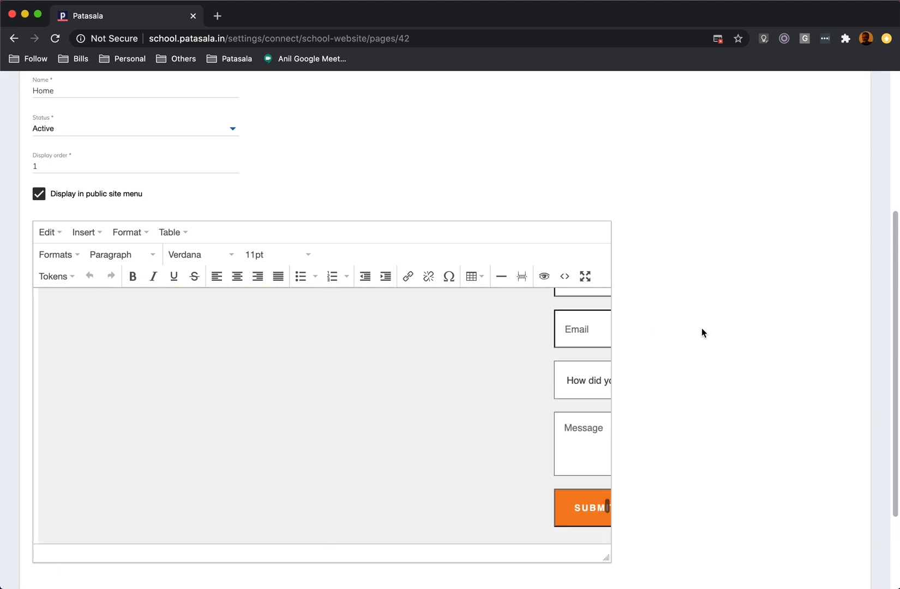
{"action": "scroll", "coordinate": [702, 328], "scroll_direction": "down", "scroll_amount": 5}
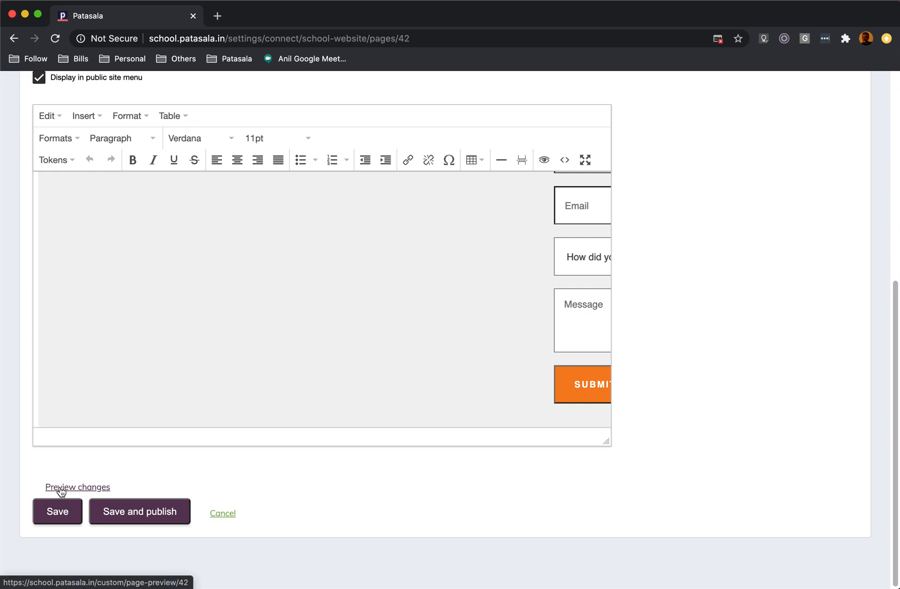
{"action": "scroll", "coordinate": [256, 393], "scroll_direction": "up", "scroll_amount": 6}
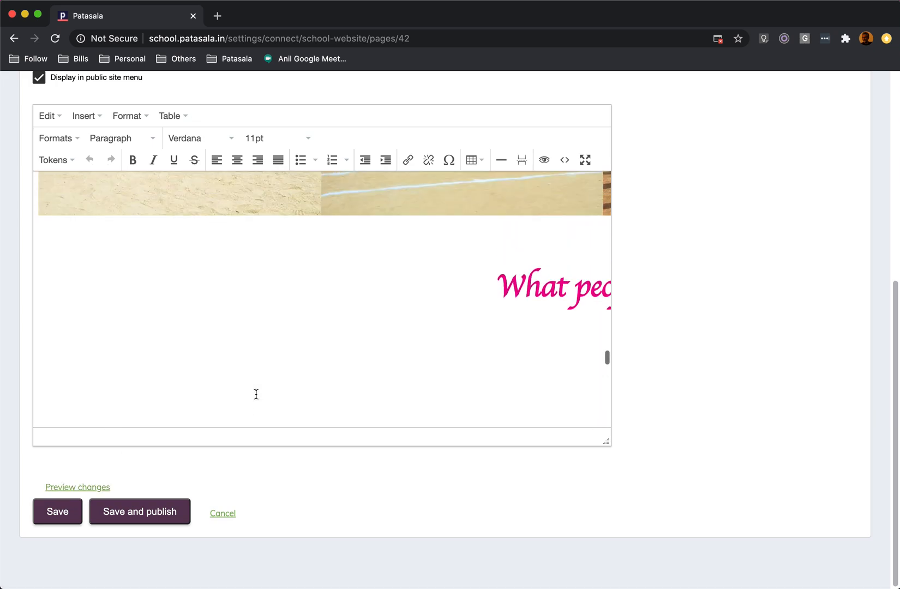
{"action": "scroll", "coordinate": [256, 393], "scroll_direction": "up", "scroll_amount": 10}
{"action": "scroll", "coordinate": [256, 394], "scroll_direction": "up", "scroll_amount": 8}
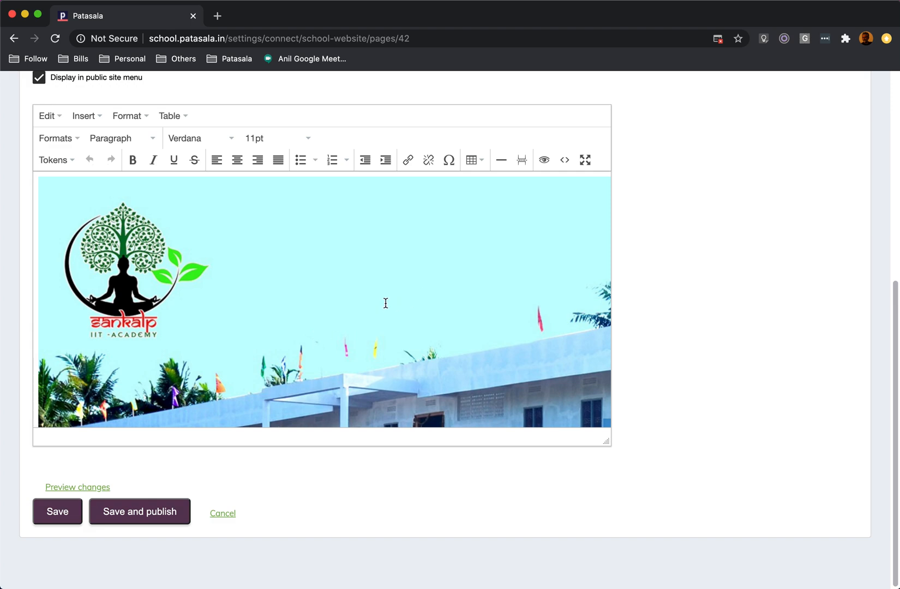
{"action": "scroll", "coordinate": [385, 303], "scroll_direction": "up", "scroll_amount": 5}
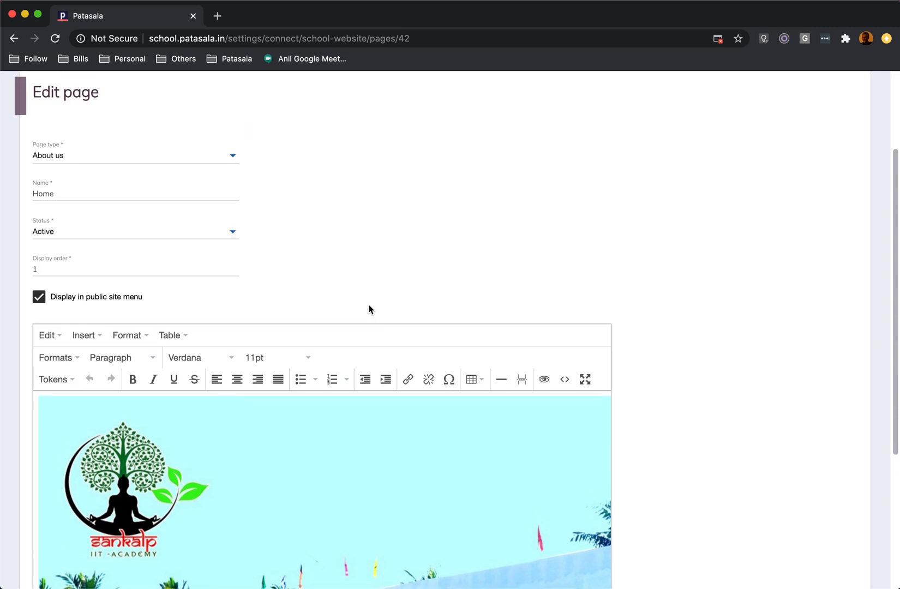
{"action": "scroll", "coordinate": [369, 309], "scroll_direction": "up", "scroll_amount": 3}
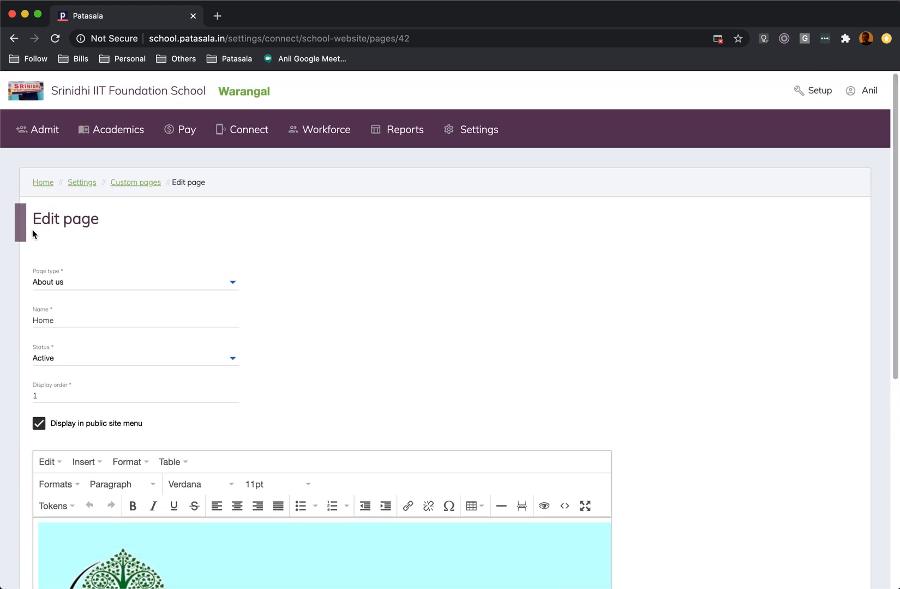
Return to the school website pages, open the website settings, review the website enabling option, and cancel without saving.
{"action": "left_click", "coordinate": [135, 182]}
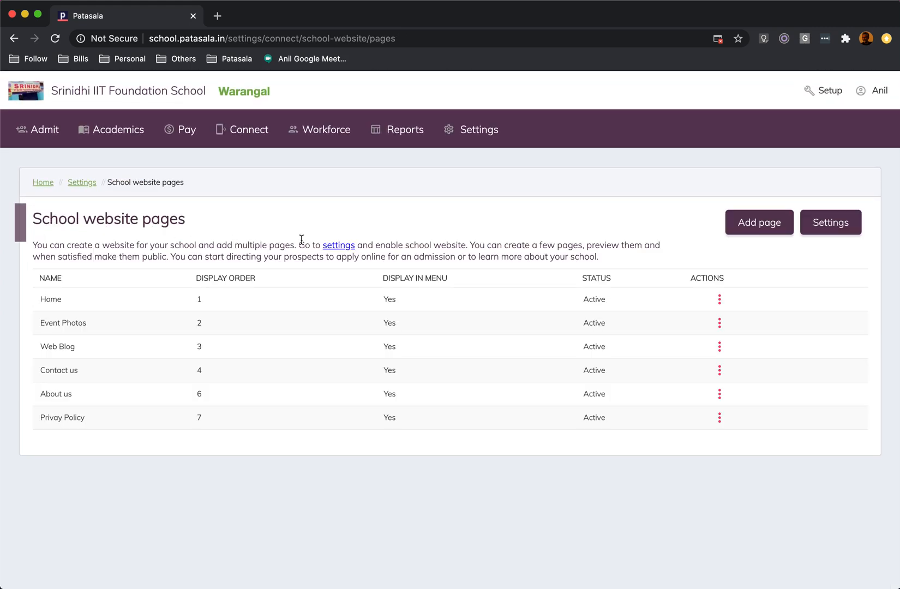
{"action": "left_click", "coordinate": [830, 223]}
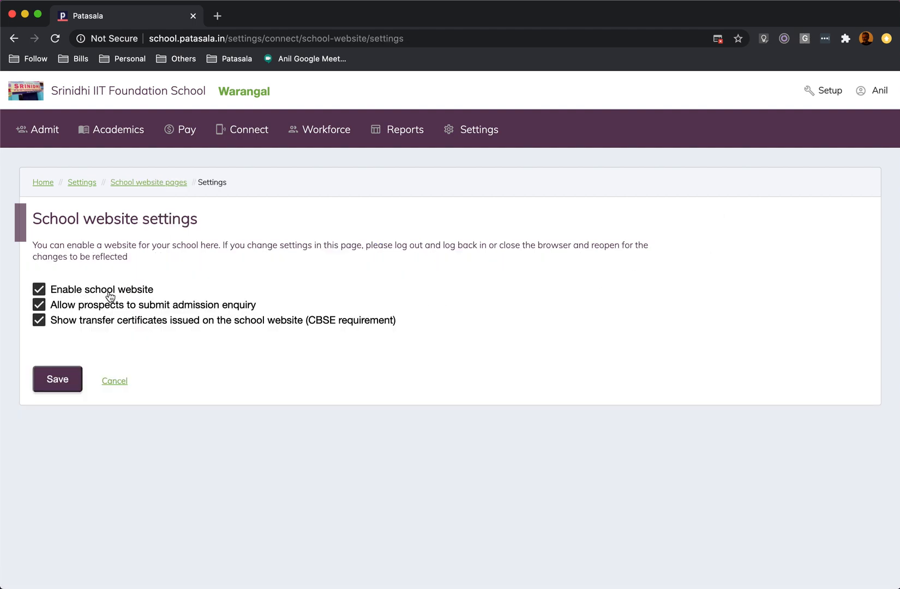
{"action": "left_click", "coordinate": [39, 291]}
{"action": "left_click", "coordinate": [39, 293]}
{"action": "left_click", "coordinate": [112, 381]}
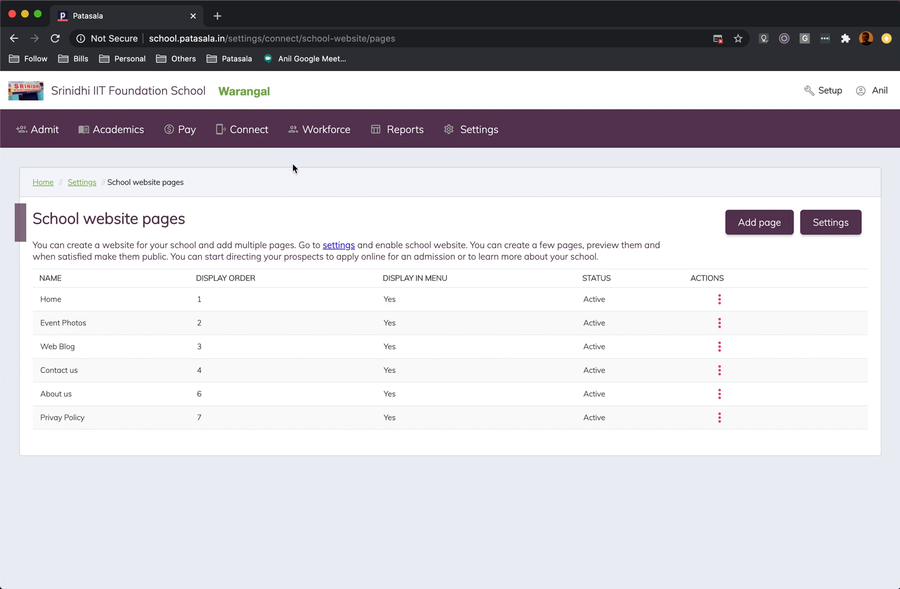
Open the staff list of the Workforce module and look through its entries.
{"action": "left_click", "coordinate": [250, 139]}
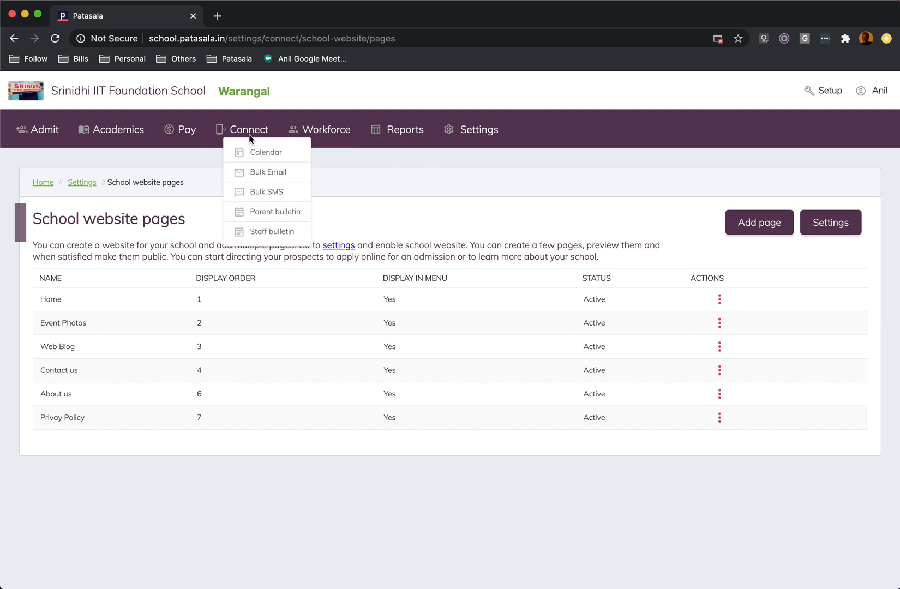
{"action": "left_click", "coordinate": [349, 185]}
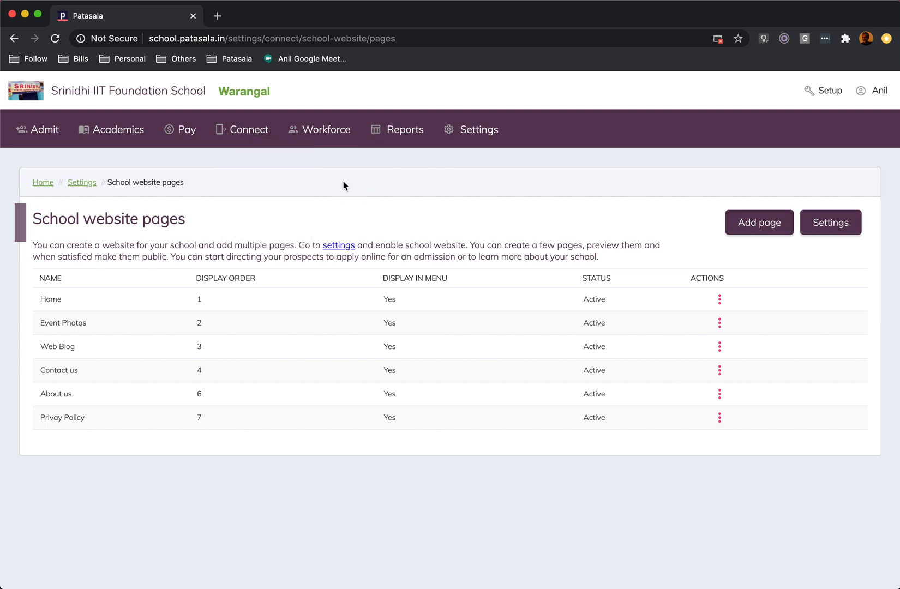
{"action": "left_click", "coordinate": [319, 134]}
{"action": "left_click", "coordinate": [331, 149]}
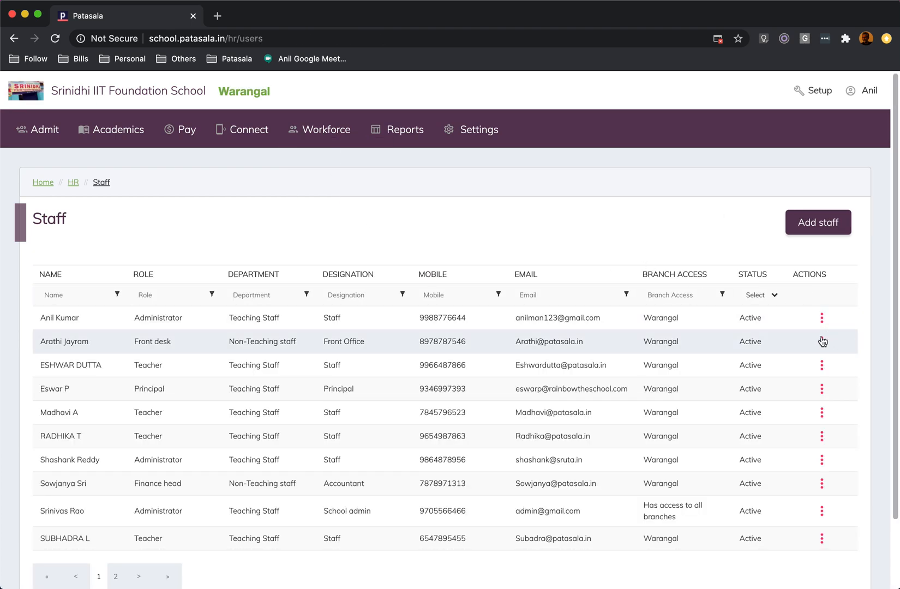
{"action": "left_click", "coordinate": [821, 318]}
{"action": "scroll", "coordinate": [533, 295], "scroll_direction": "down", "scroll_amount": 3}
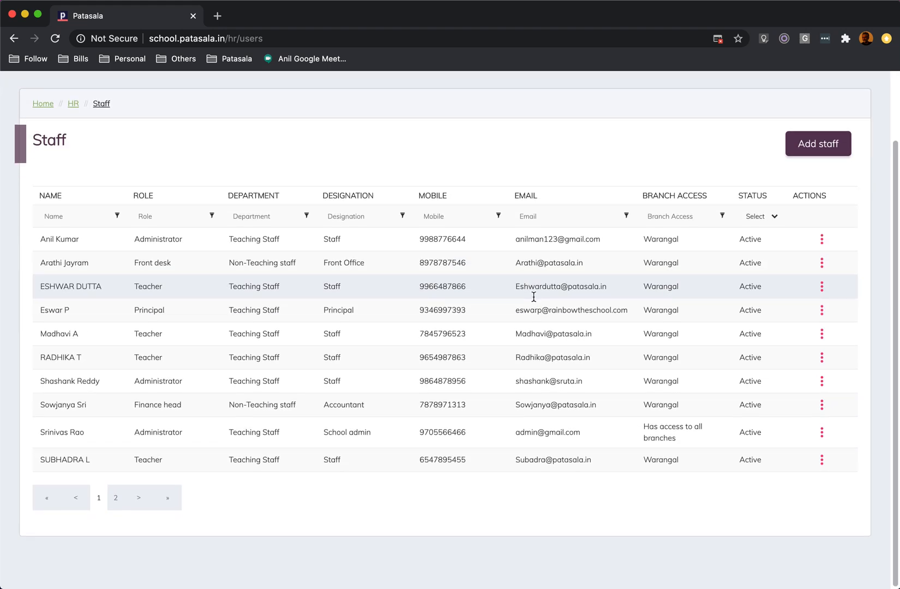
{"action": "scroll", "coordinate": [799, 344], "scroll_direction": "up", "scroll_amount": 3}
Open the first listed staff member's record for editing, review the personal, contact, work and signature sections, and cancel without saving.
{"action": "left_click", "coordinate": [822, 319]}
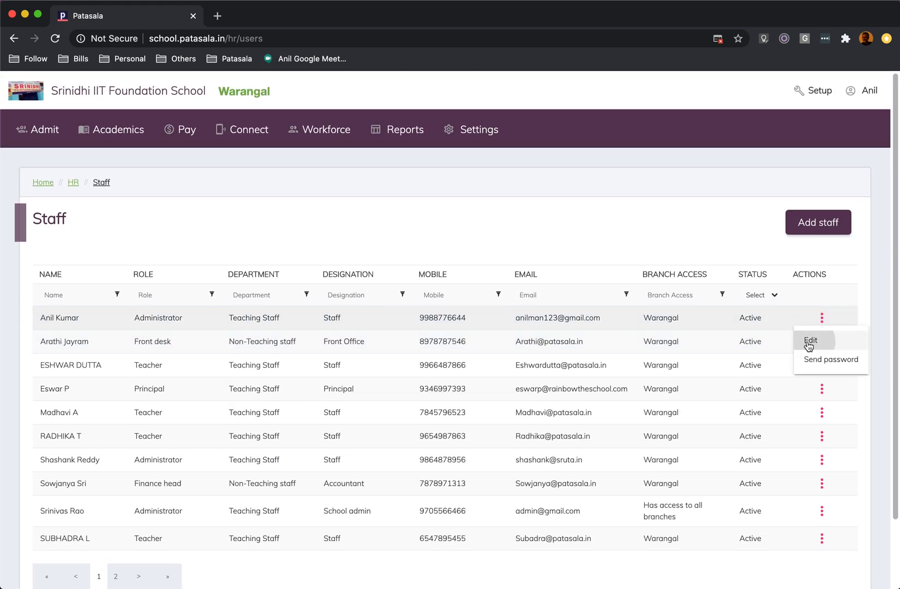
{"action": "left_click", "coordinate": [812, 340]}
{"action": "scroll", "coordinate": [432, 317], "scroll_direction": "down", "scroll_amount": 7}
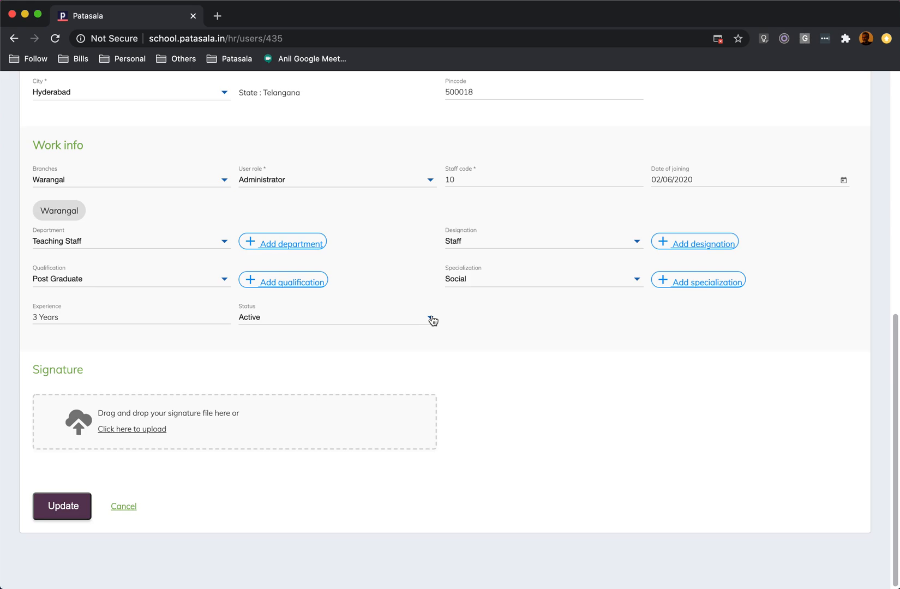
{"action": "scroll", "coordinate": [432, 315], "scroll_direction": "up", "scroll_amount": 8}
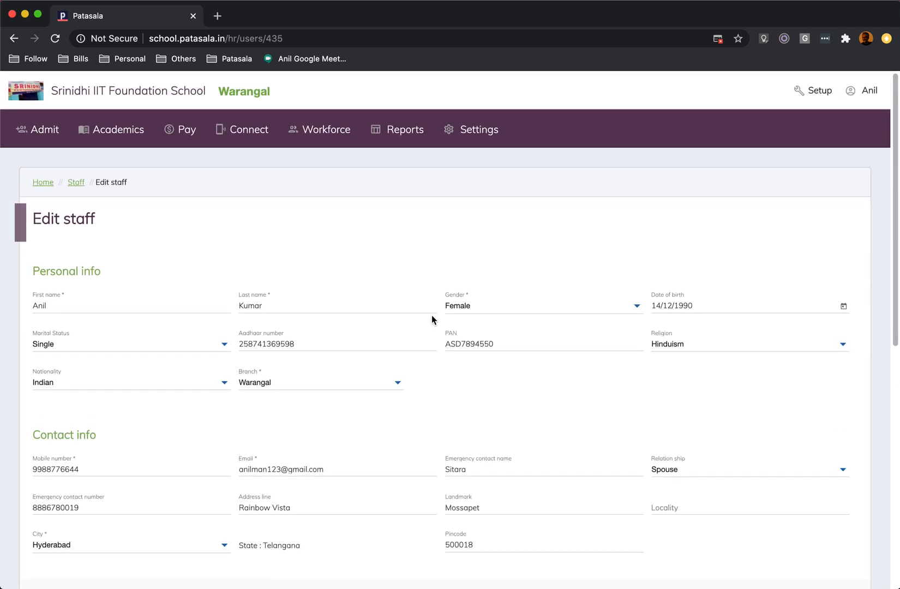
{"action": "scroll", "coordinate": [432, 315], "scroll_direction": "down", "scroll_amount": 8}
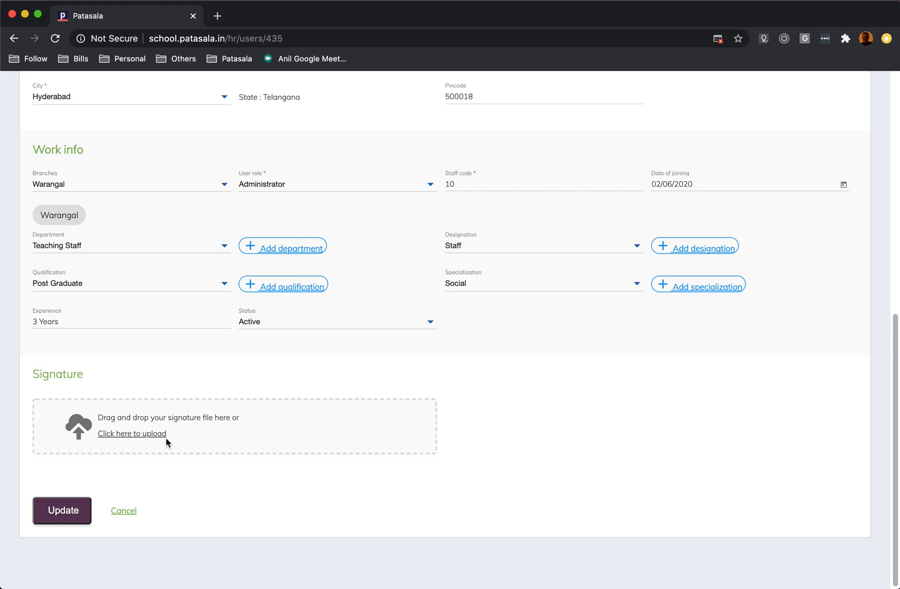
{"action": "left_click", "coordinate": [123, 511]}
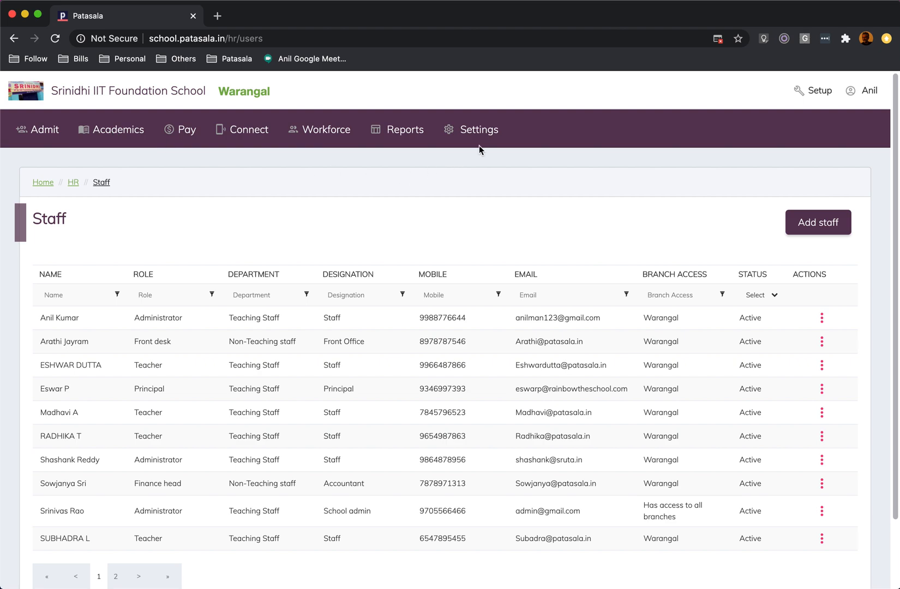
Open the user roles setup under Patasala Workforce in the settings and open the Accountant role for editing.
{"action": "left_click", "coordinate": [491, 132]}
{"action": "scroll", "coordinate": [535, 227], "scroll_direction": "down", "scroll_amount": 5}
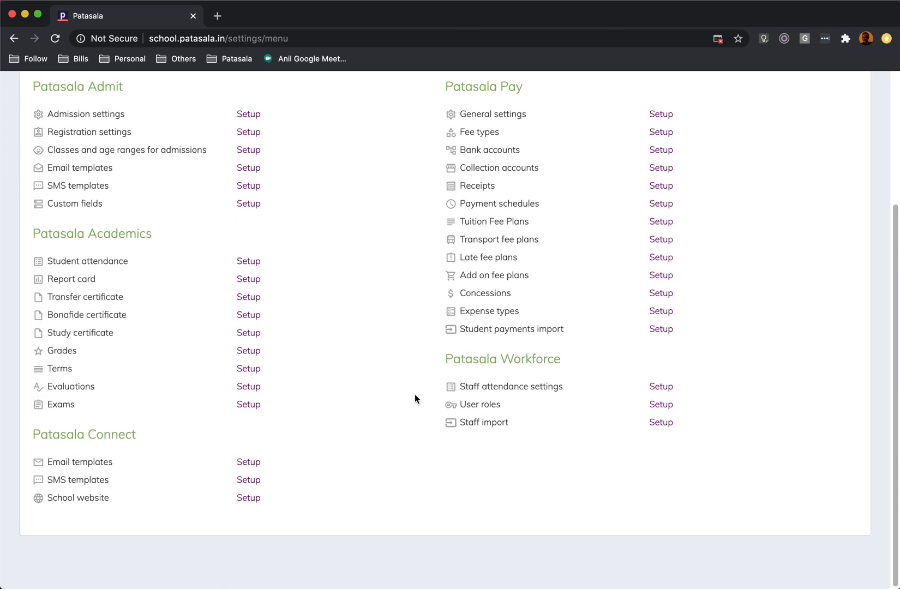
{"action": "left_click", "coordinate": [477, 406]}
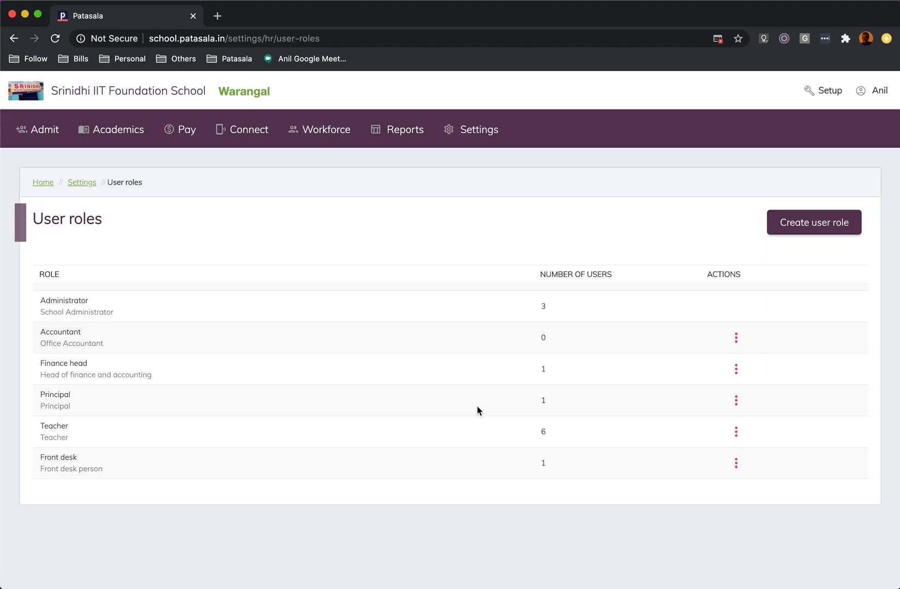
{"action": "left_click", "coordinate": [737, 339]}
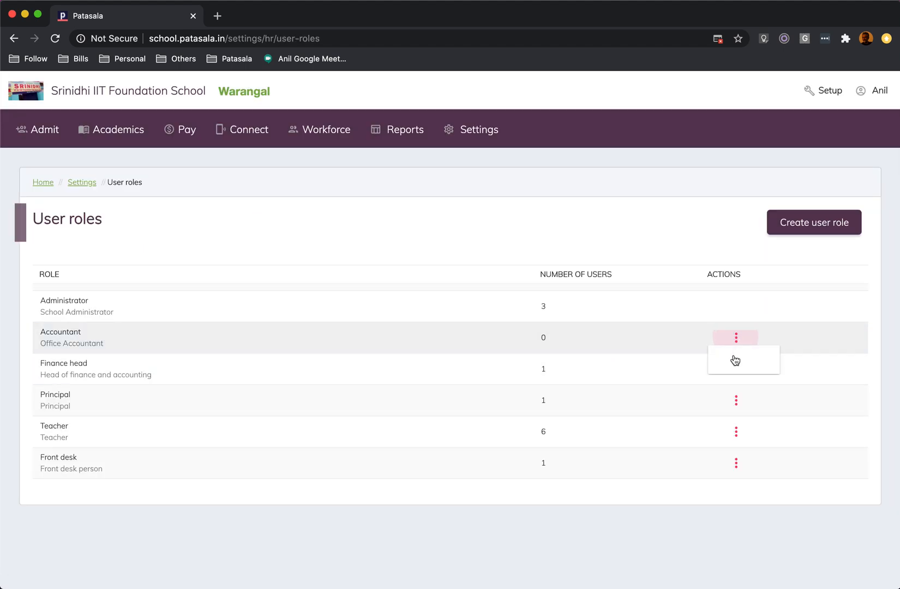
{"action": "left_click", "coordinate": [732, 361]}
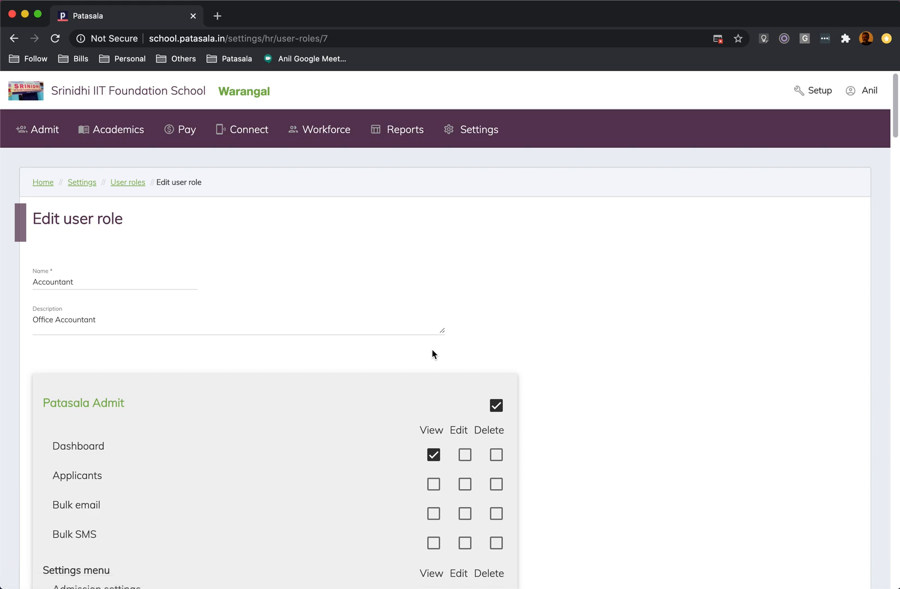
Examine the Accountant role's view, edit, delete and report permissions across all Patasala modules and cancel without saving.
{"action": "scroll", "coordinate": [433, 355], "scroll_direction": "down", "scroll_amount": 3}
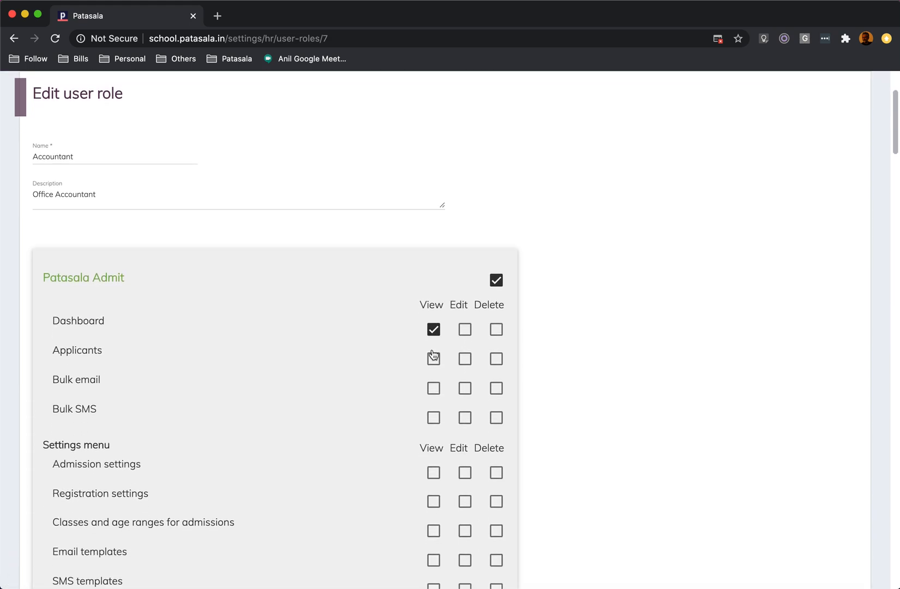
{"action": "scroll", "coordinate": [318, 343], "scroll_direction": "up", "scroll_amount": 1}
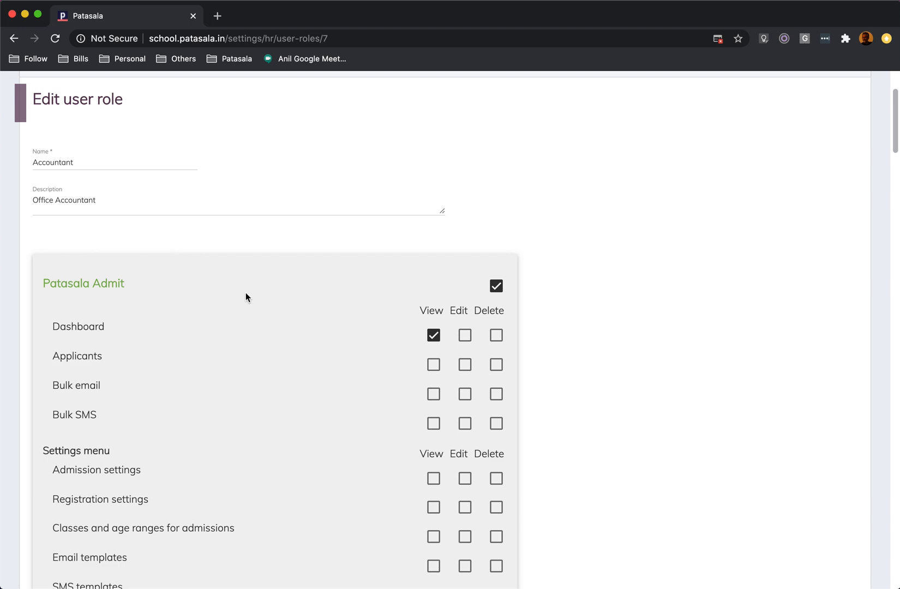
{"action": "scroll", "coordinate": [246, 294], "scroll_direction": "down", "scroll_amount": 6}
{"action": "scroll", "coordinate": [246, 294], "scroll_direction": "up", "scroll_amount": 1}
{"action": "scroll", "coordinate": [245, 294], "scroll_direction": "down", "scroll_amount": 5}
{"action": "scroll", "coordinate": [246, 297], "scroll_direction": "down", "scroll_amount": 1}
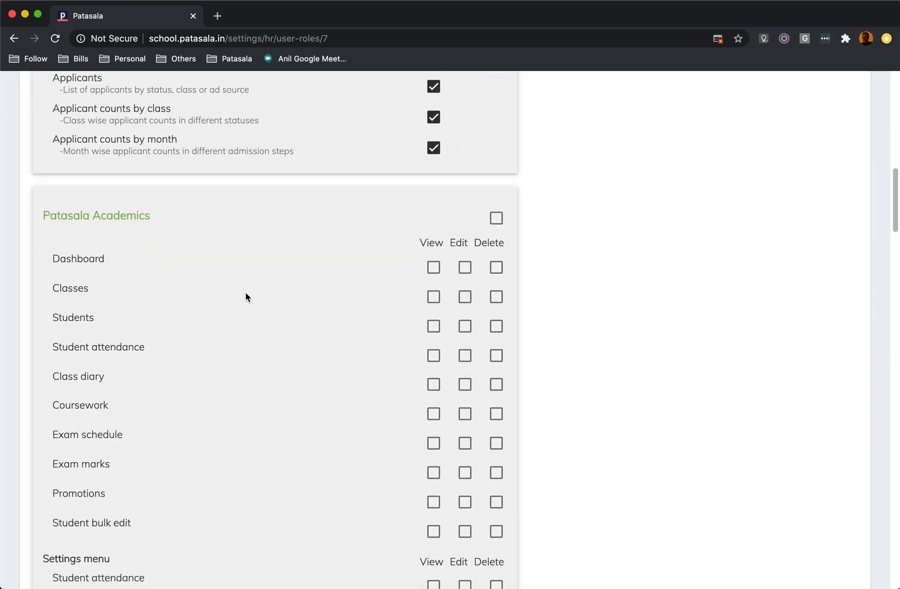
{"action": "scroll", "coordinate": [450, 409], "scroll_direction": "down", "scroll_amount": 7}
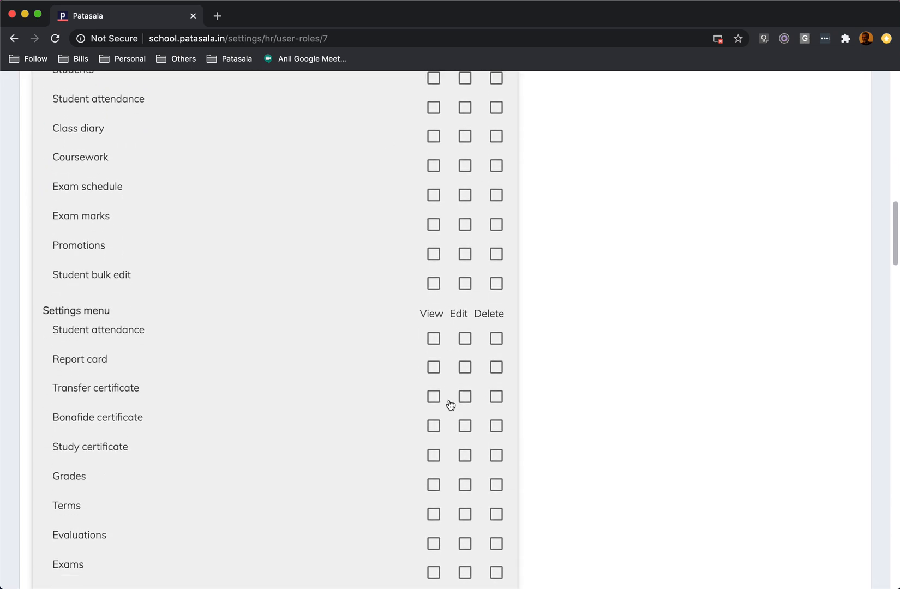
{"action": "scroll", "coordinate": [451, 405], "scroll_direction": "down", "scroll_amount": 8}
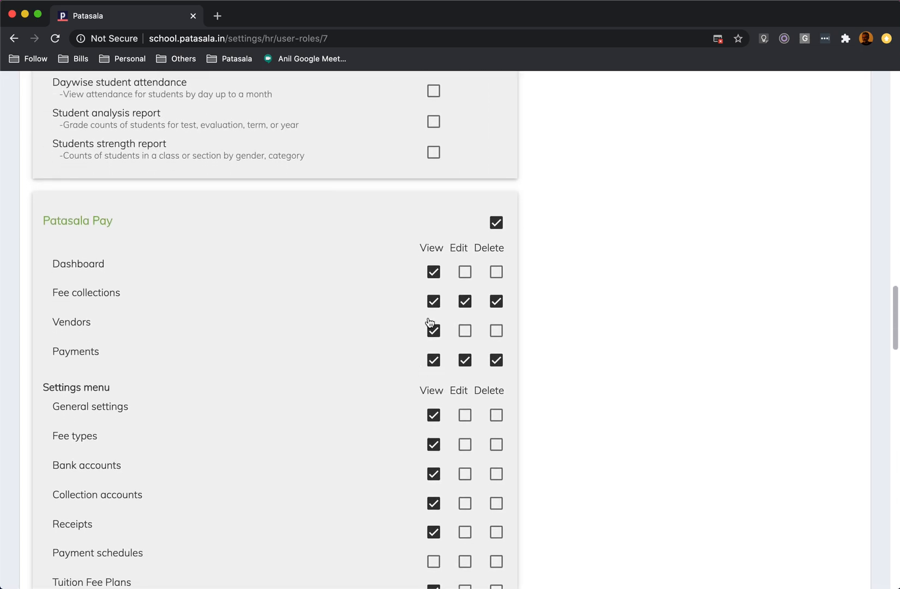
{"action": "scroll", "coordinate": [401, 367], "scroll_direction": "down", "scroll_amount": 1}
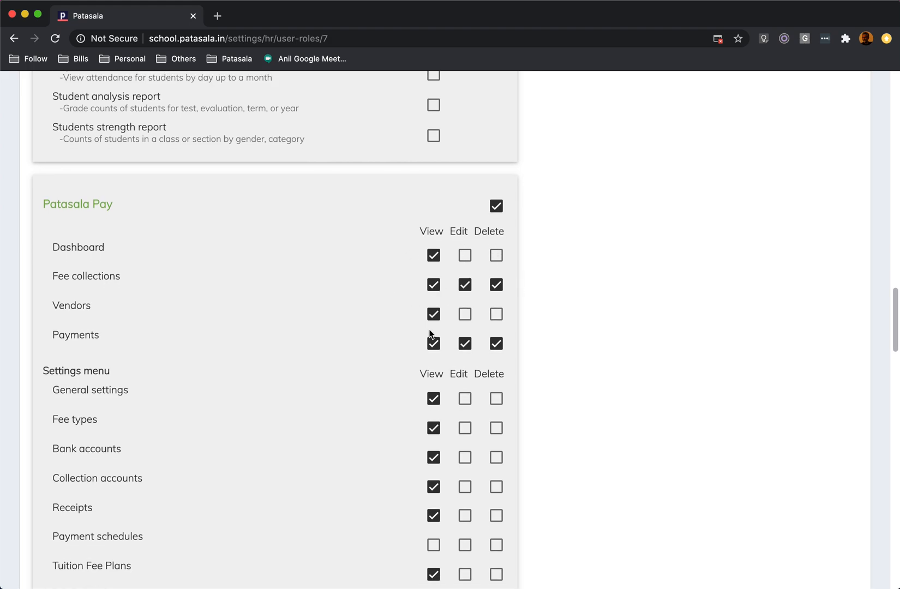
{"action": "scroll", "coordinate": [355, 336], "scroll_direction": "down", "scroll_amount": 8}
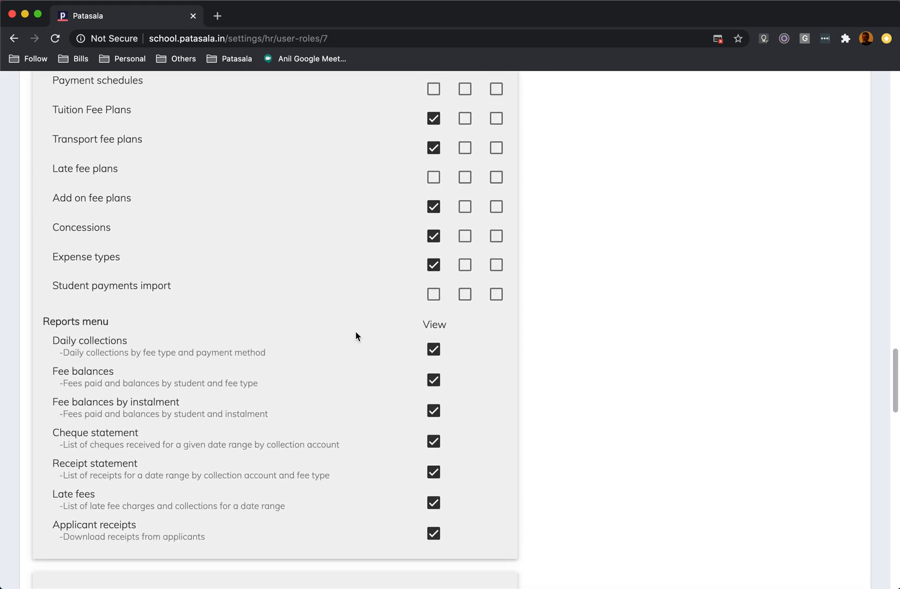
{"action": "scroll", "coordinate": [356, 336], "scroll_direction": "down", "scroll_amount": 3}
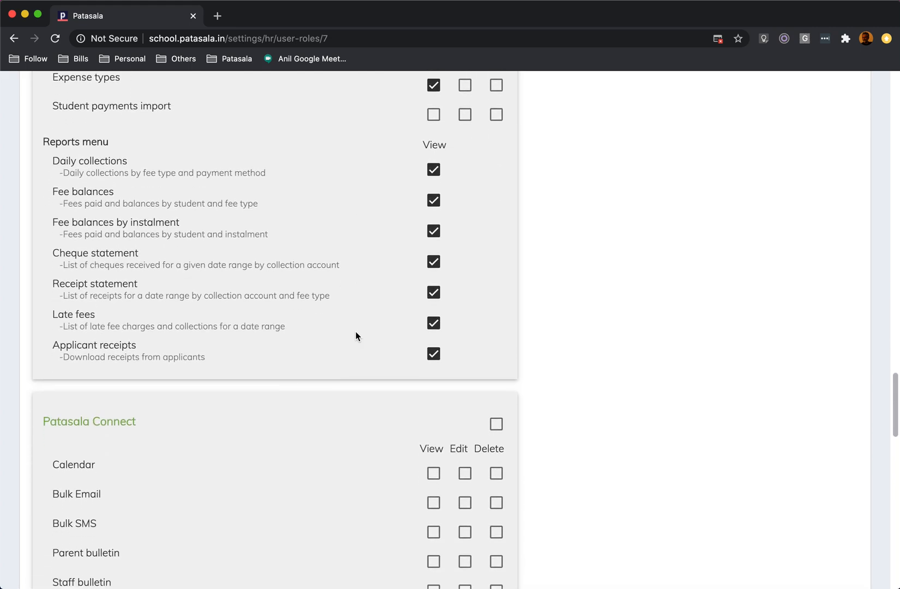
{"action": "scroll", "coordinate": [257, 292], "scroll_direction": "up", "scroll_amount": 10}
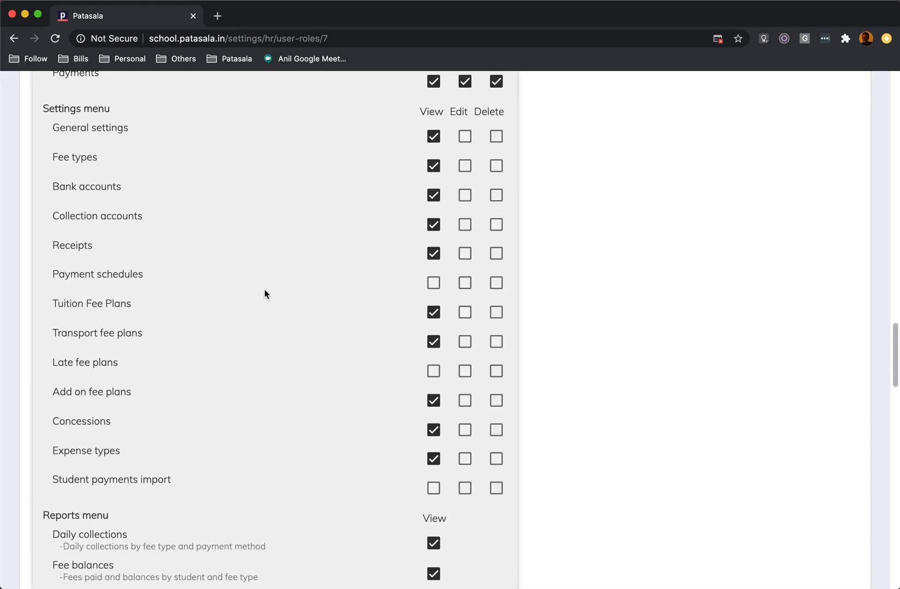
{"action": "scroll", "coordinate": [358, 314], "scroll_direction": "down", "scroll_amount": 9}
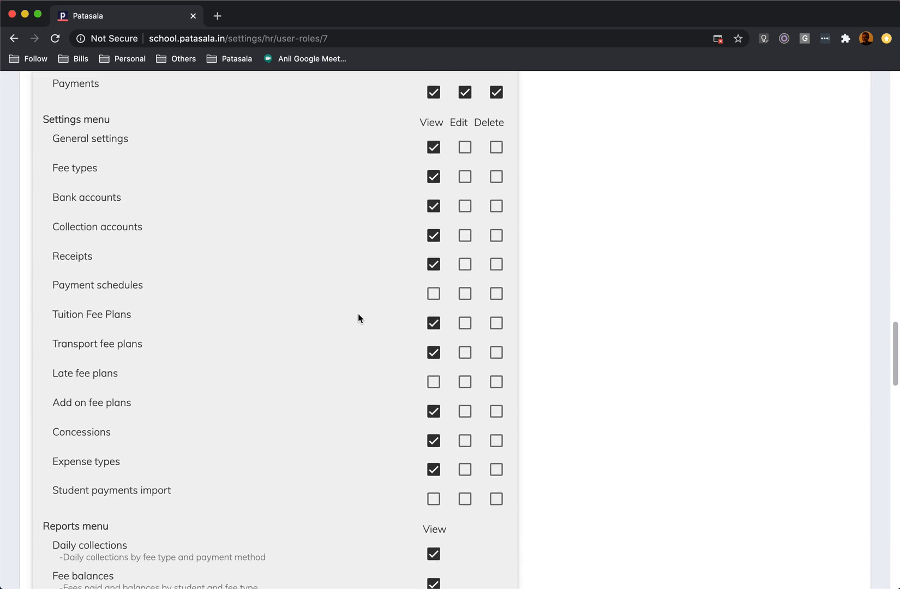
{"action": "scroll", "coordinate": [358, 318], "scroll_direction": "down", "scroll_amount": 18}
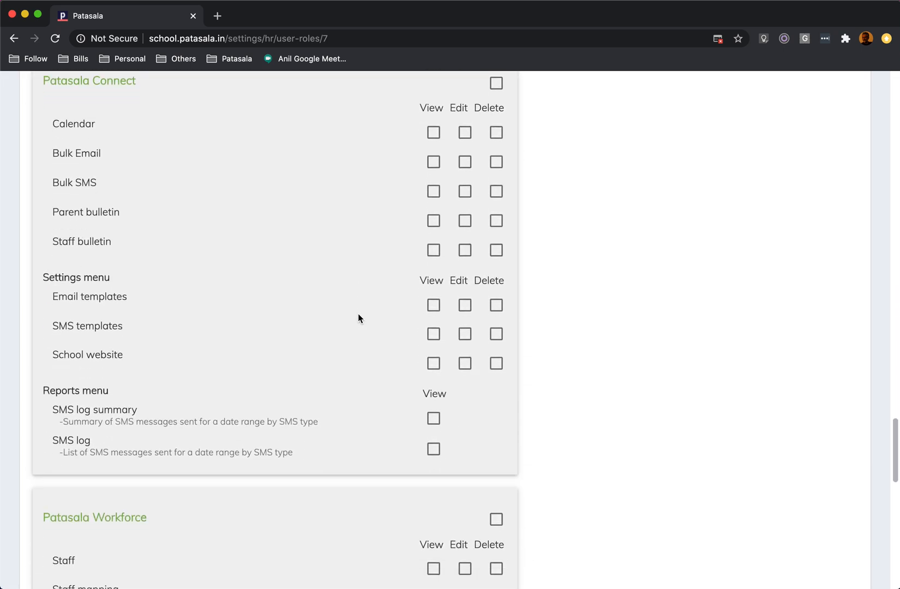
{"action": "scroll", "coordinate": [358, 314], "scroll_direction": "down", "scroll_amount": 2}
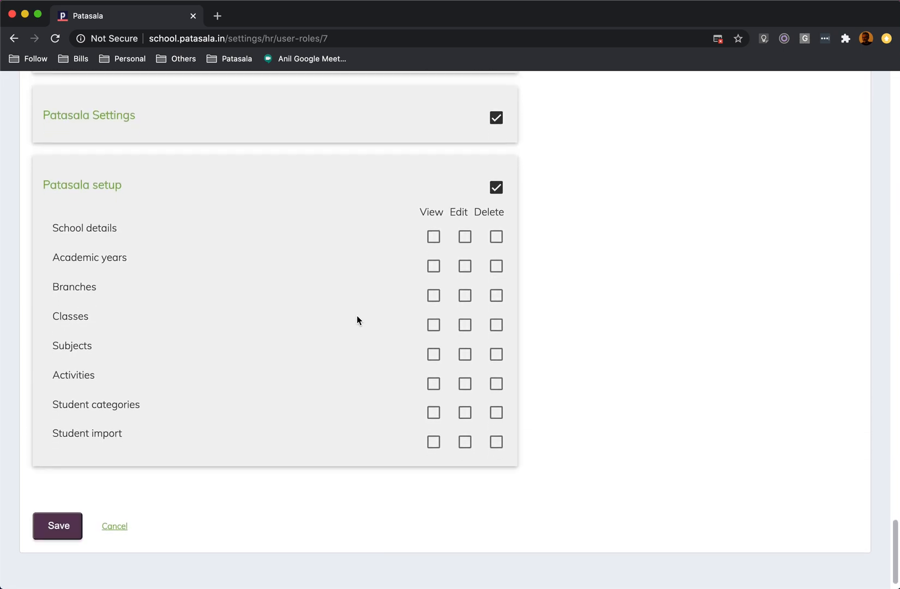
{"action": "left_click", "coordinate": [113, 528]}
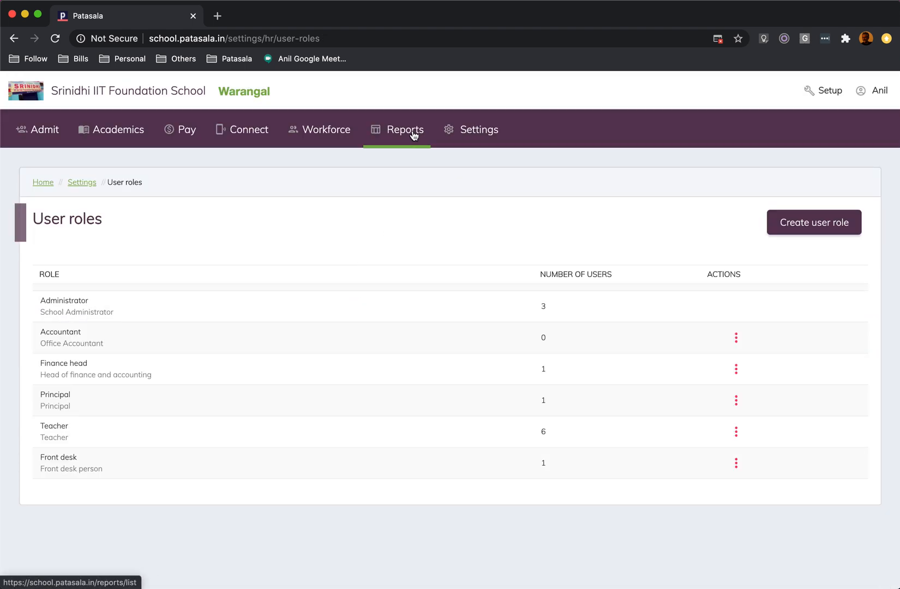
Return to the Workforce staff list and open the front desk staff member's record for editing.
{"action": "left_click", "coordinate": [319, 135]}
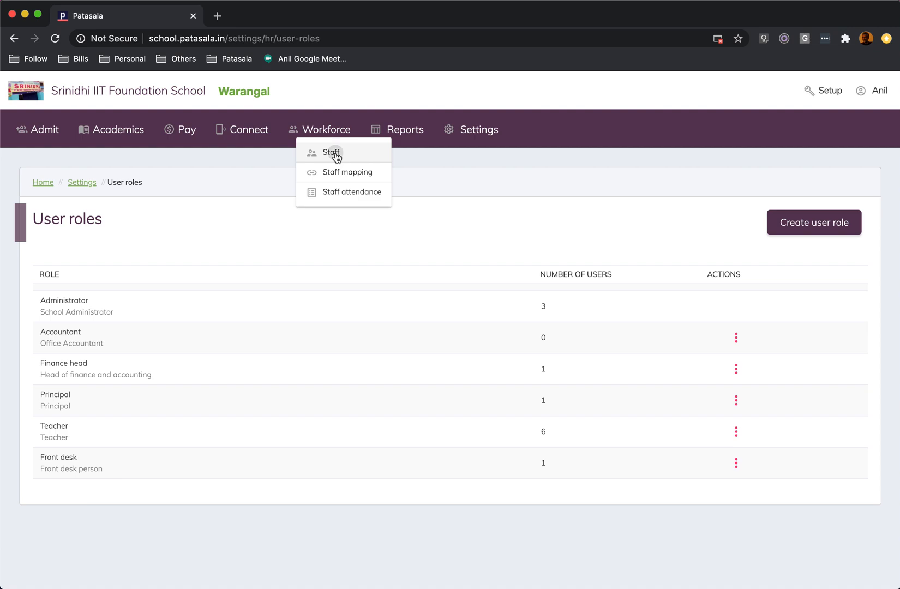
{"action": "left_click", "coordinate": [331, 152]}
{"action": "left_click", "coordinate": [822, 343]}
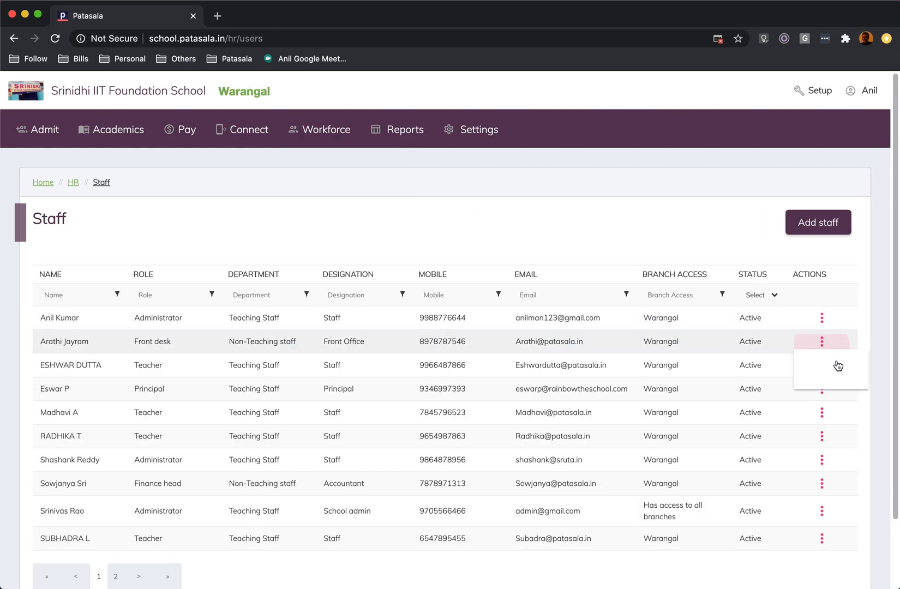
{"action": "left_click", "coordinate": [815, 365]}
Review the front desk staff member's personal, contact and work details, and show the emergency contact's relationship options.
{"action": "scroll", "coordinate": [444, 318], "scroll_direction": "down", "scroll_amount": 3}
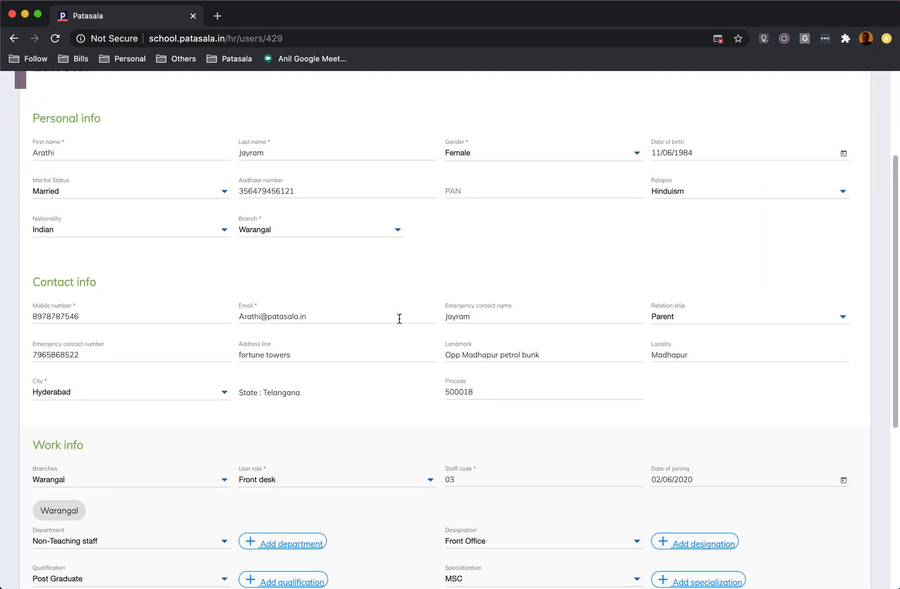
{"action": "scroll", "coordinate": [173, 391], "scroll_direction": "down", "scroll_amount": 1}
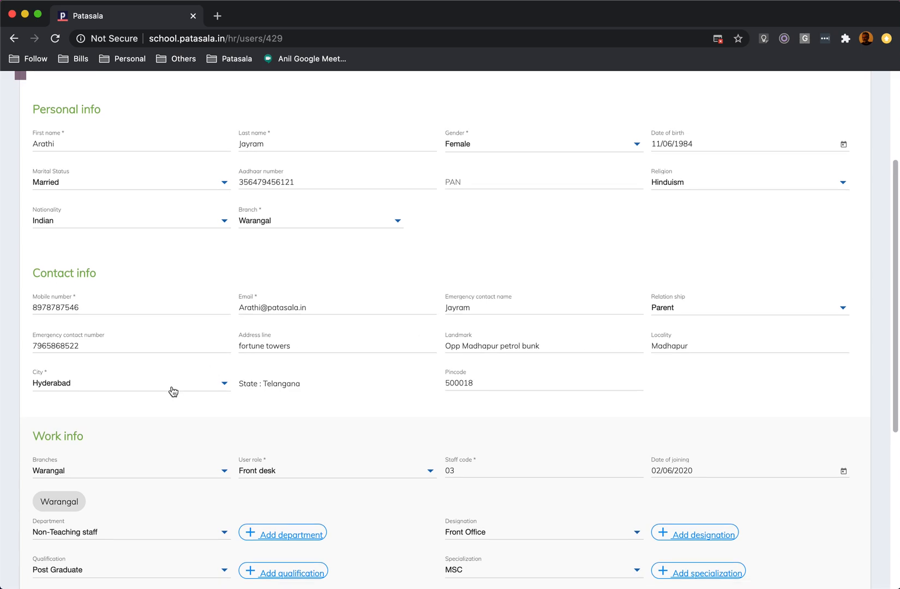
{"action": "scroll", "coordinate": [382, 346], "scroll_direction": "down", "scroll_amount": 3}
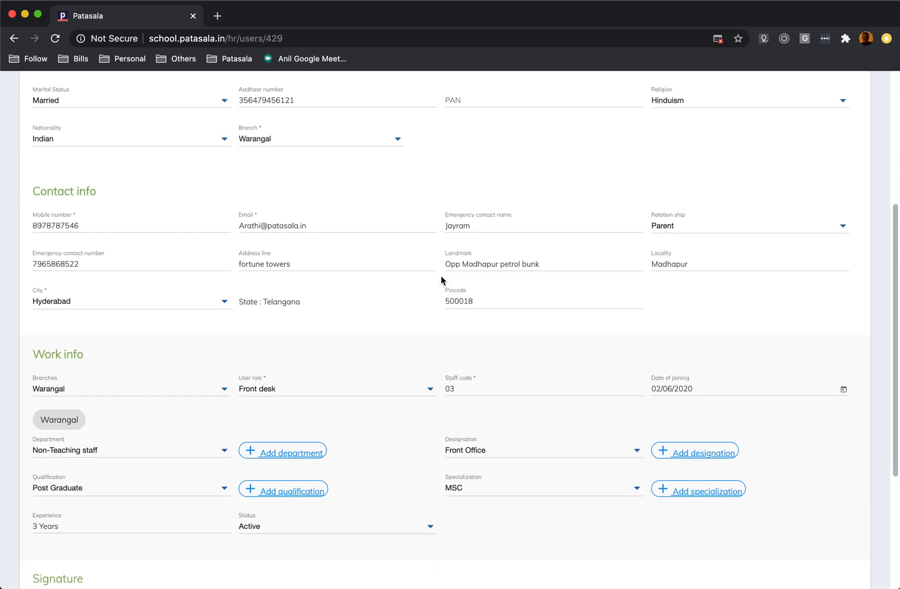
{"action": "scroll", "coordinate": [444, 281], "scroll_direction": "up", "scroll_amount": 2}
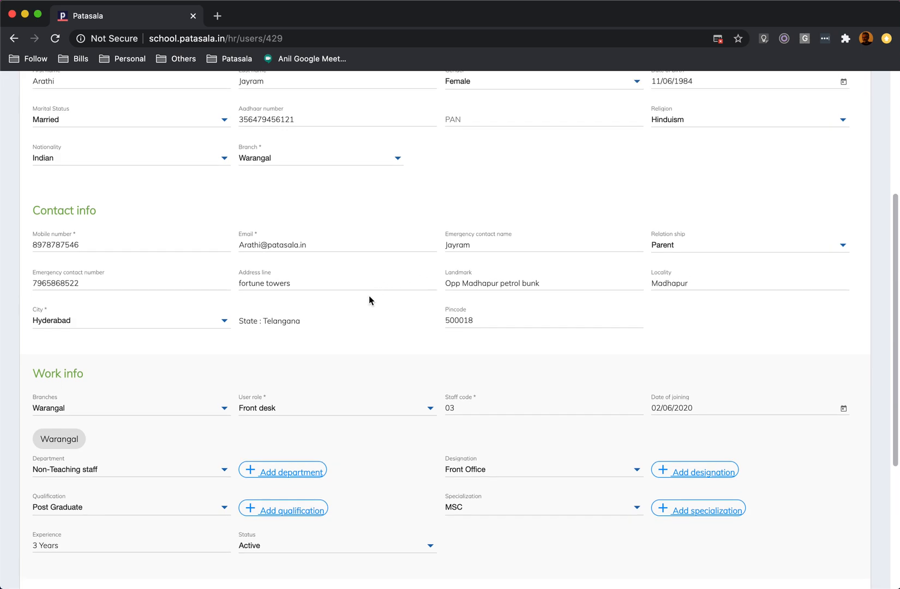
{"action": "scroll", "coordinate": [366, 297], "scroll_direction": "up", "scroll_amount": 1}
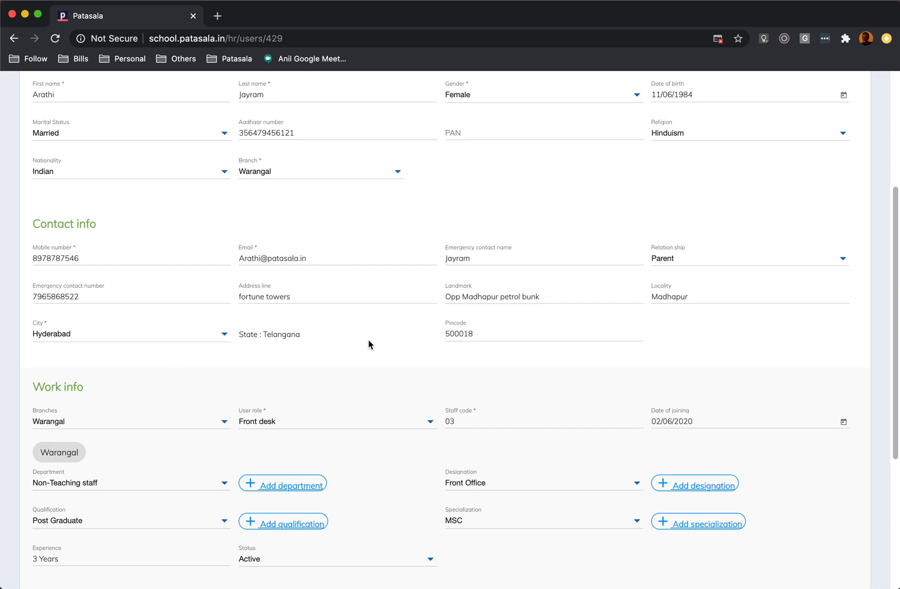
{"action": "left_click", "coordinate": [731, 257]}
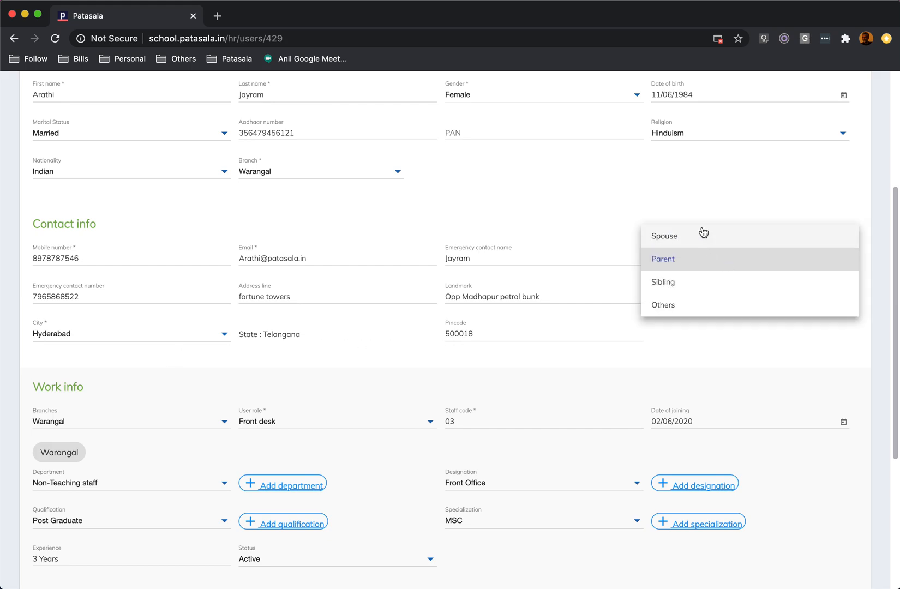